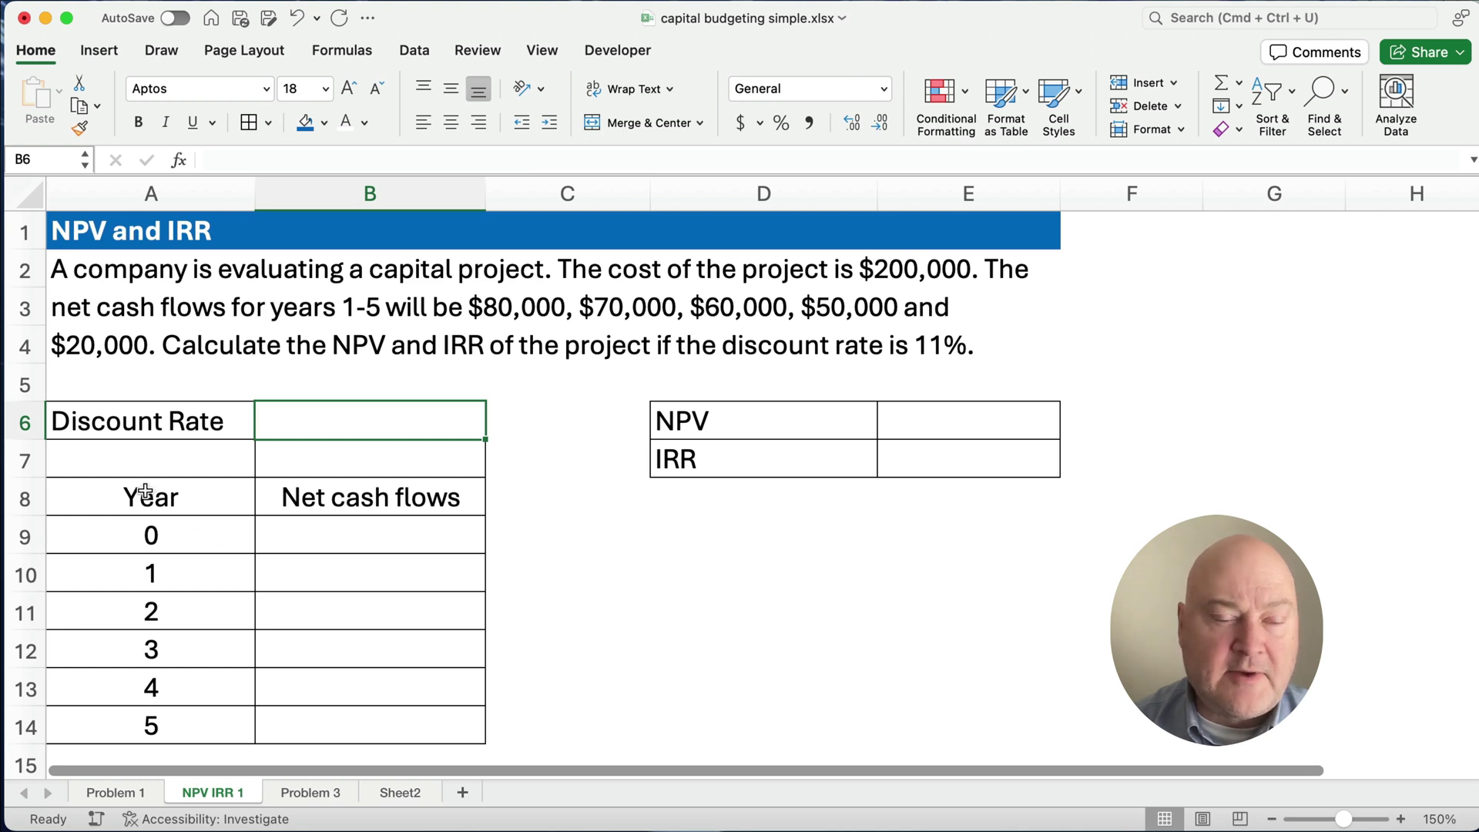
- Enter net cash flows of -200000, 80000 and 70000 for years 0–2 in B9:B11
left_click_drag(146, 494, 376, 724)
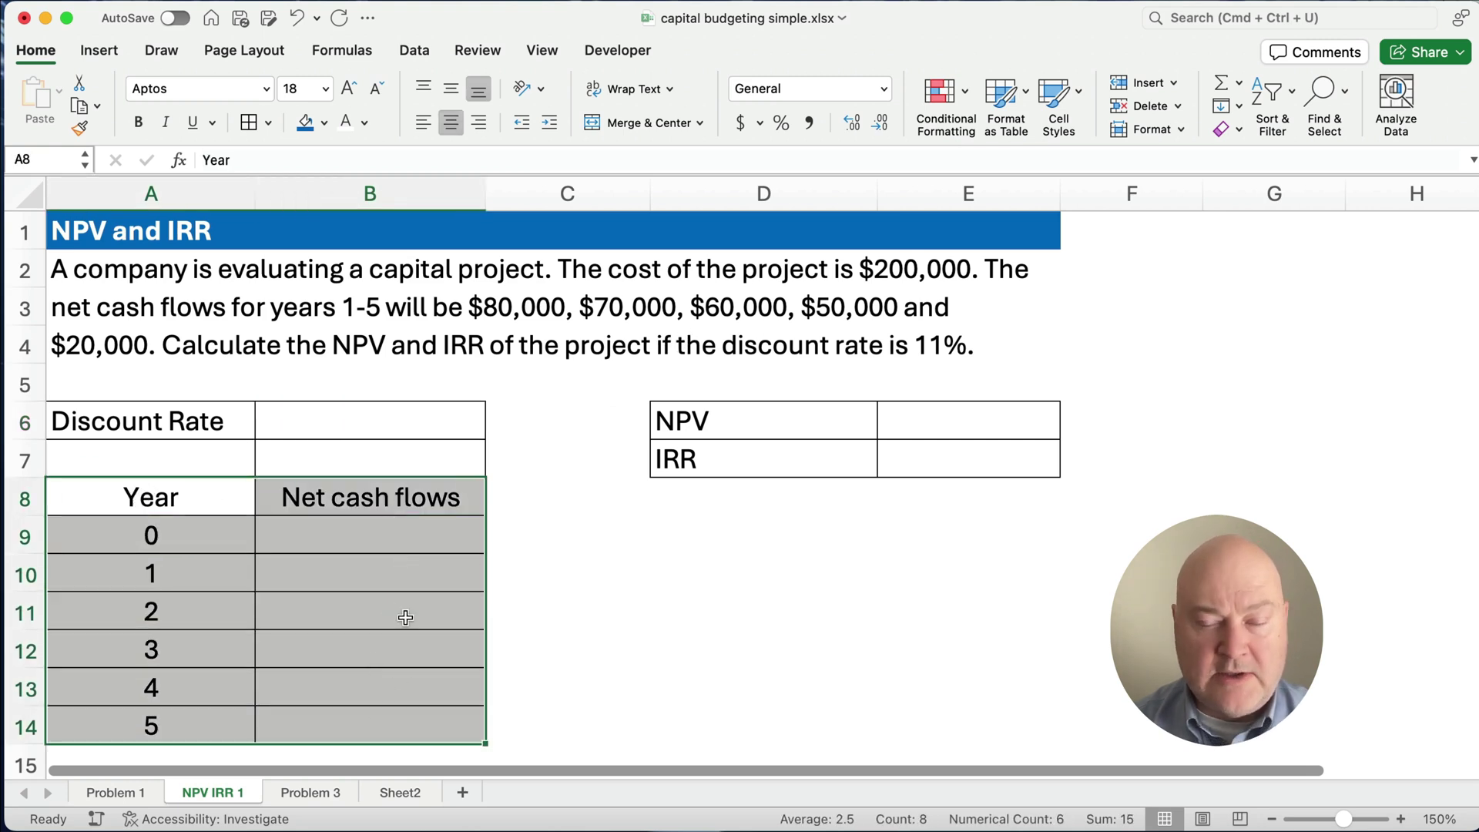
left_click(359, 541)
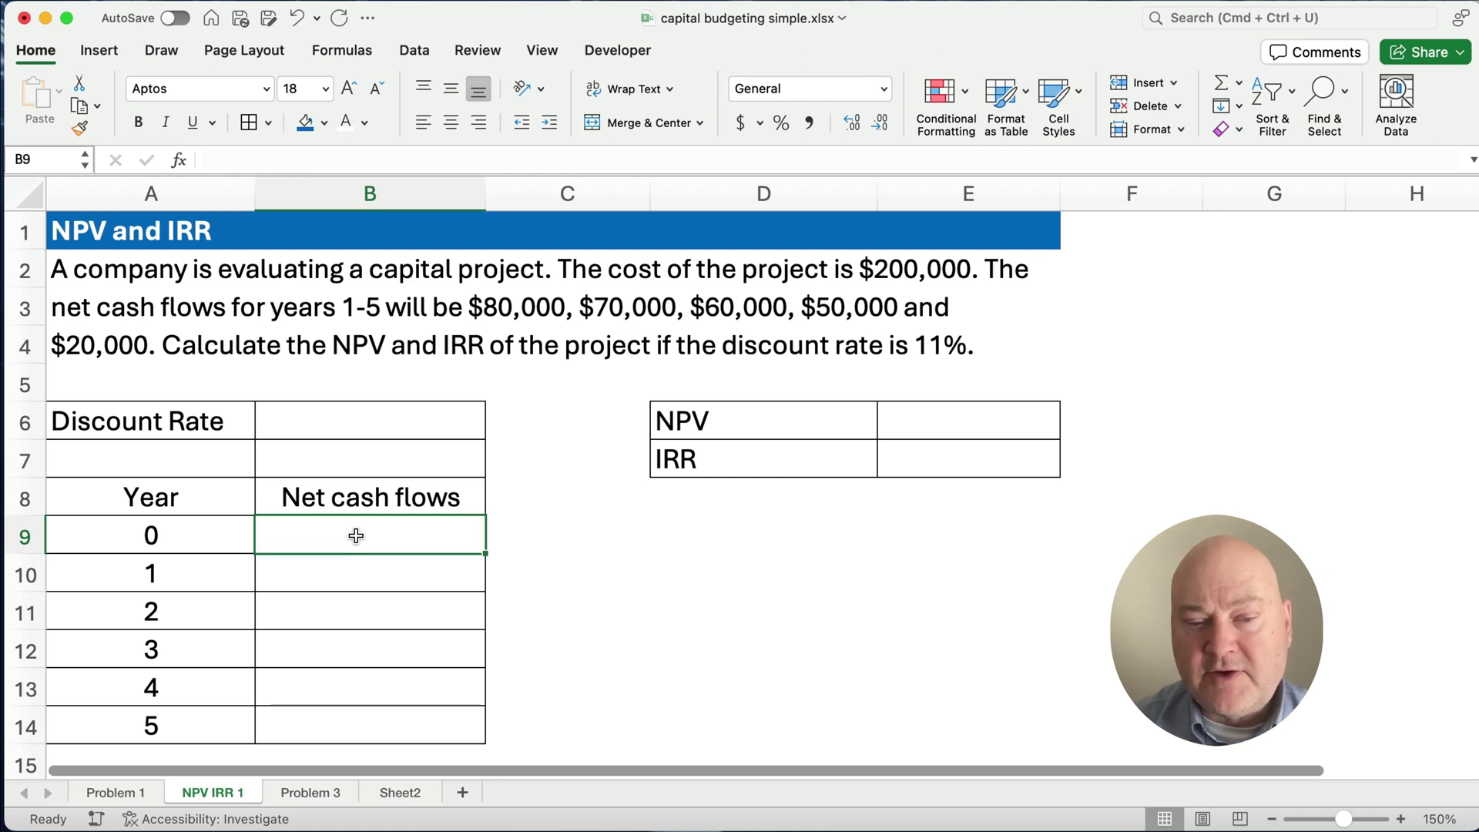
type("-200000")
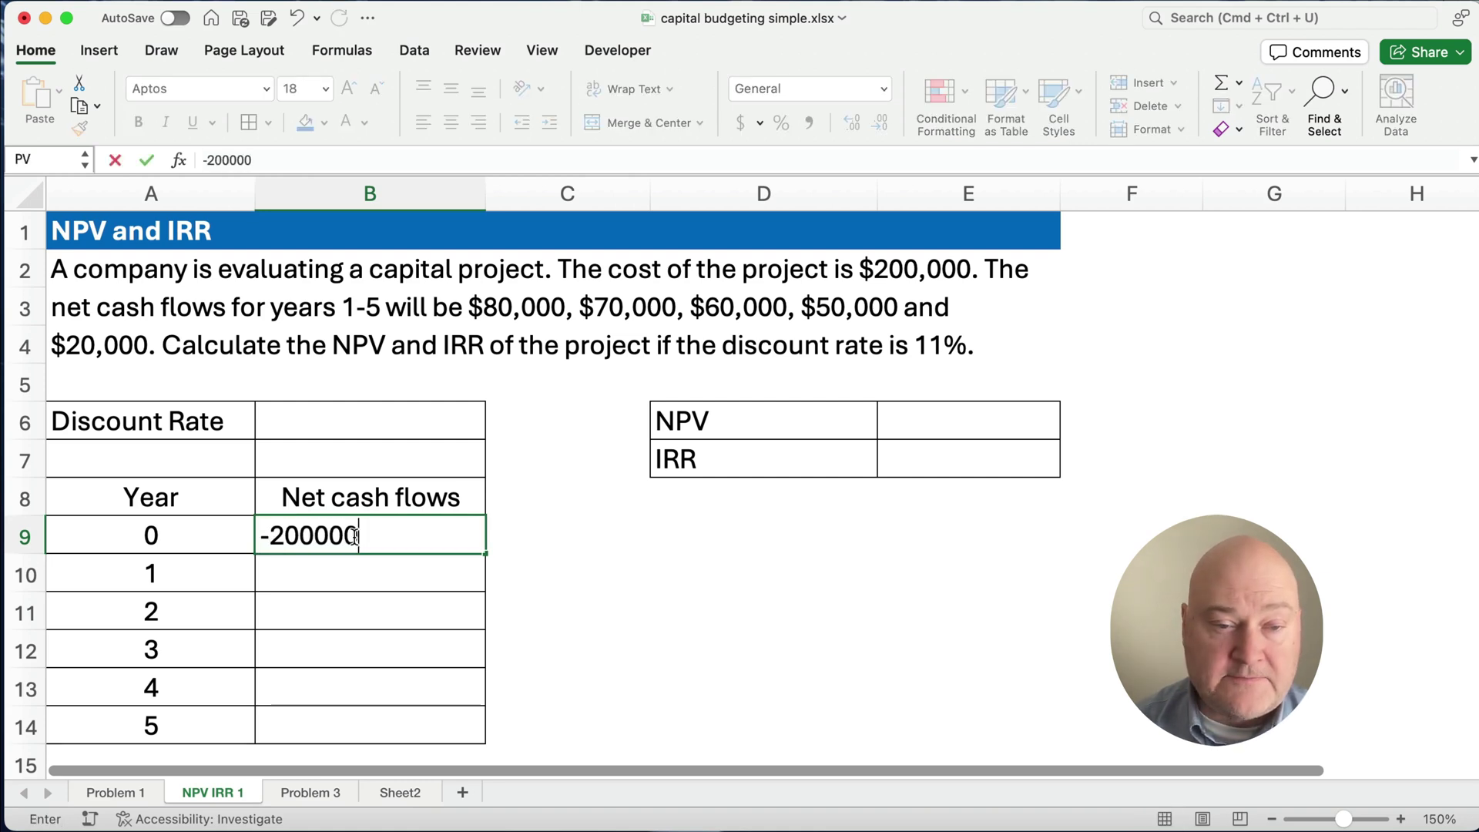
key("Return")
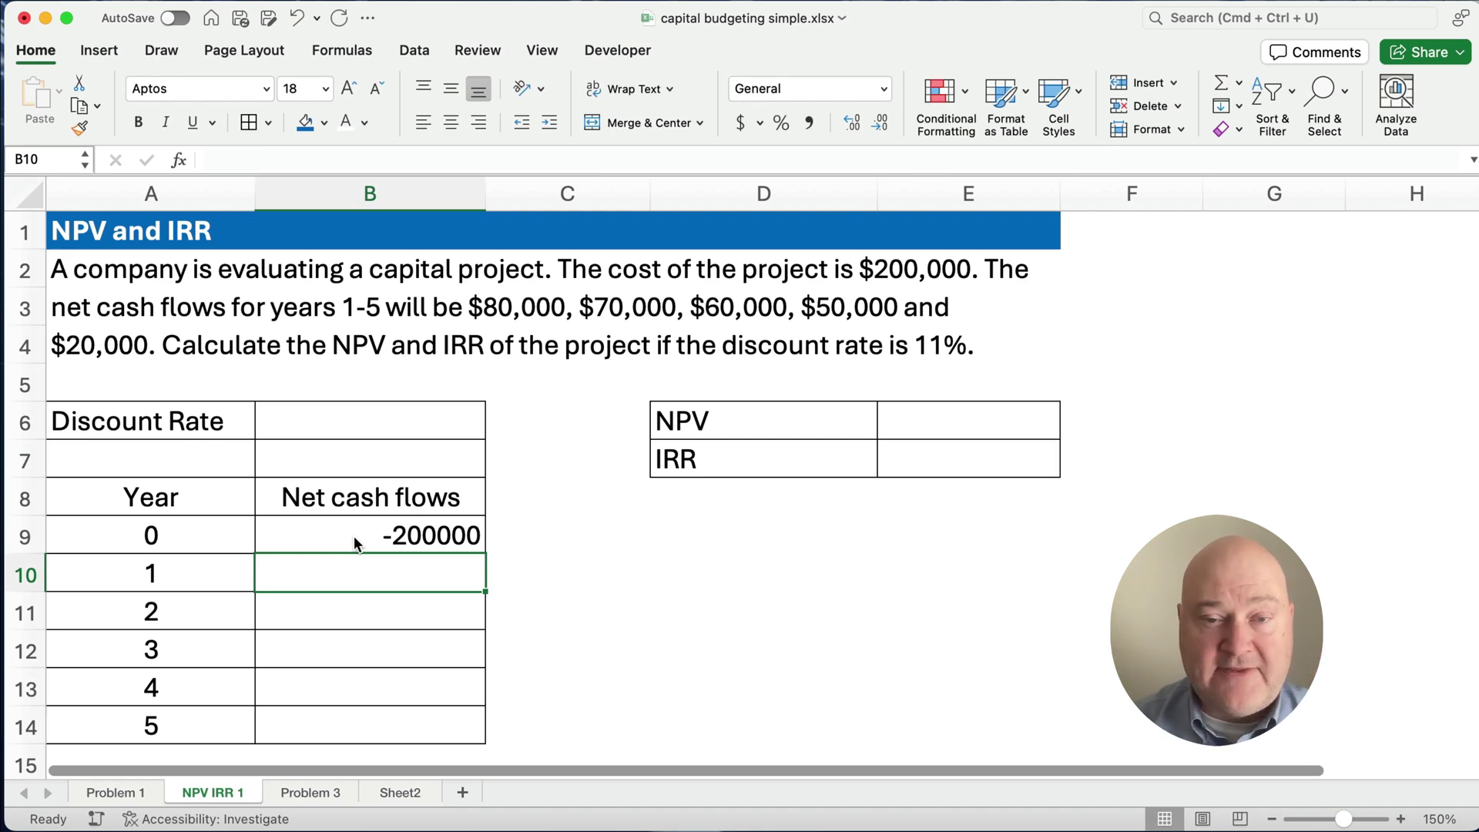
type("80000")
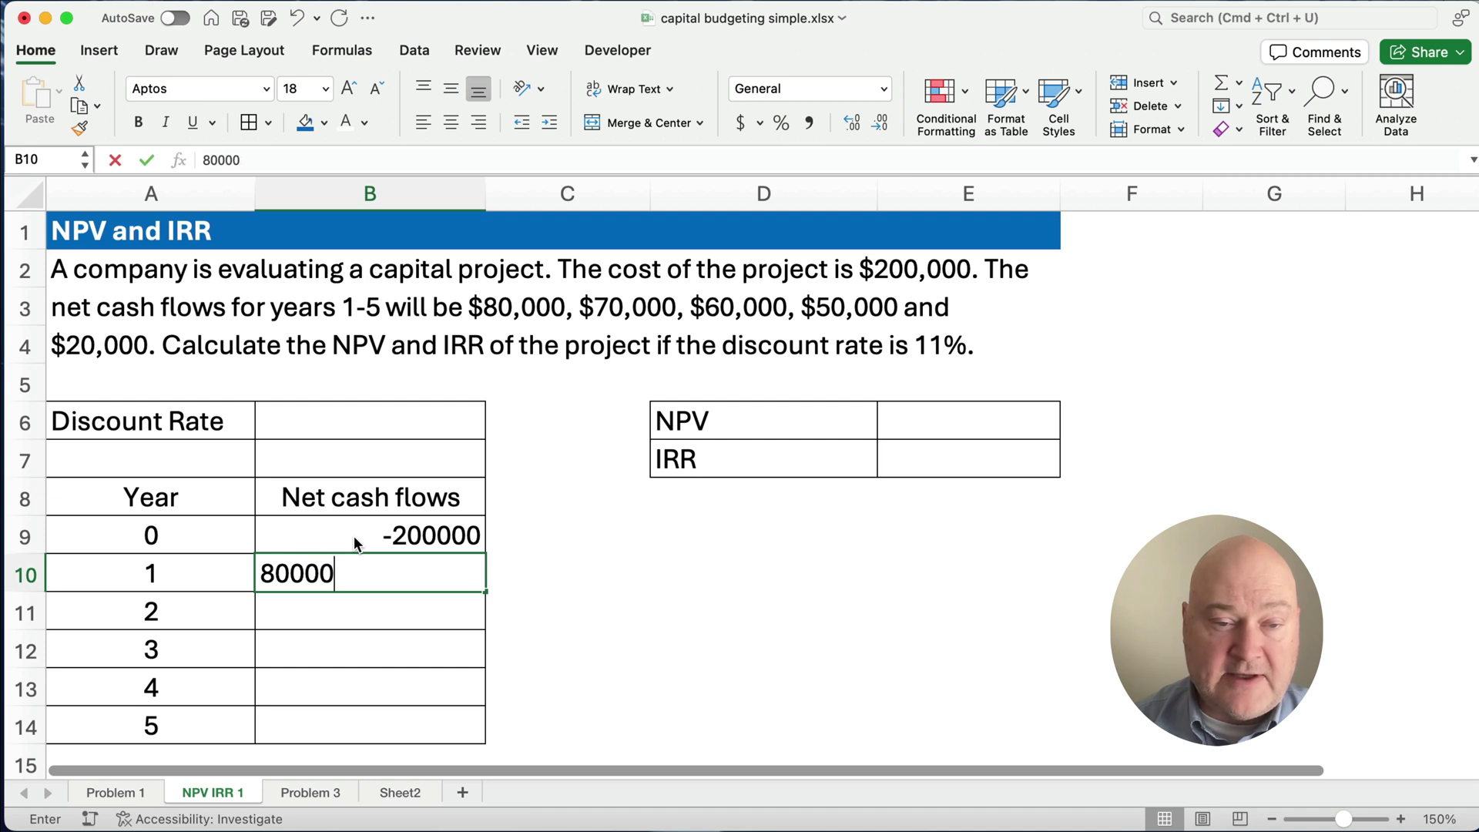
key("Return")
type("70000")
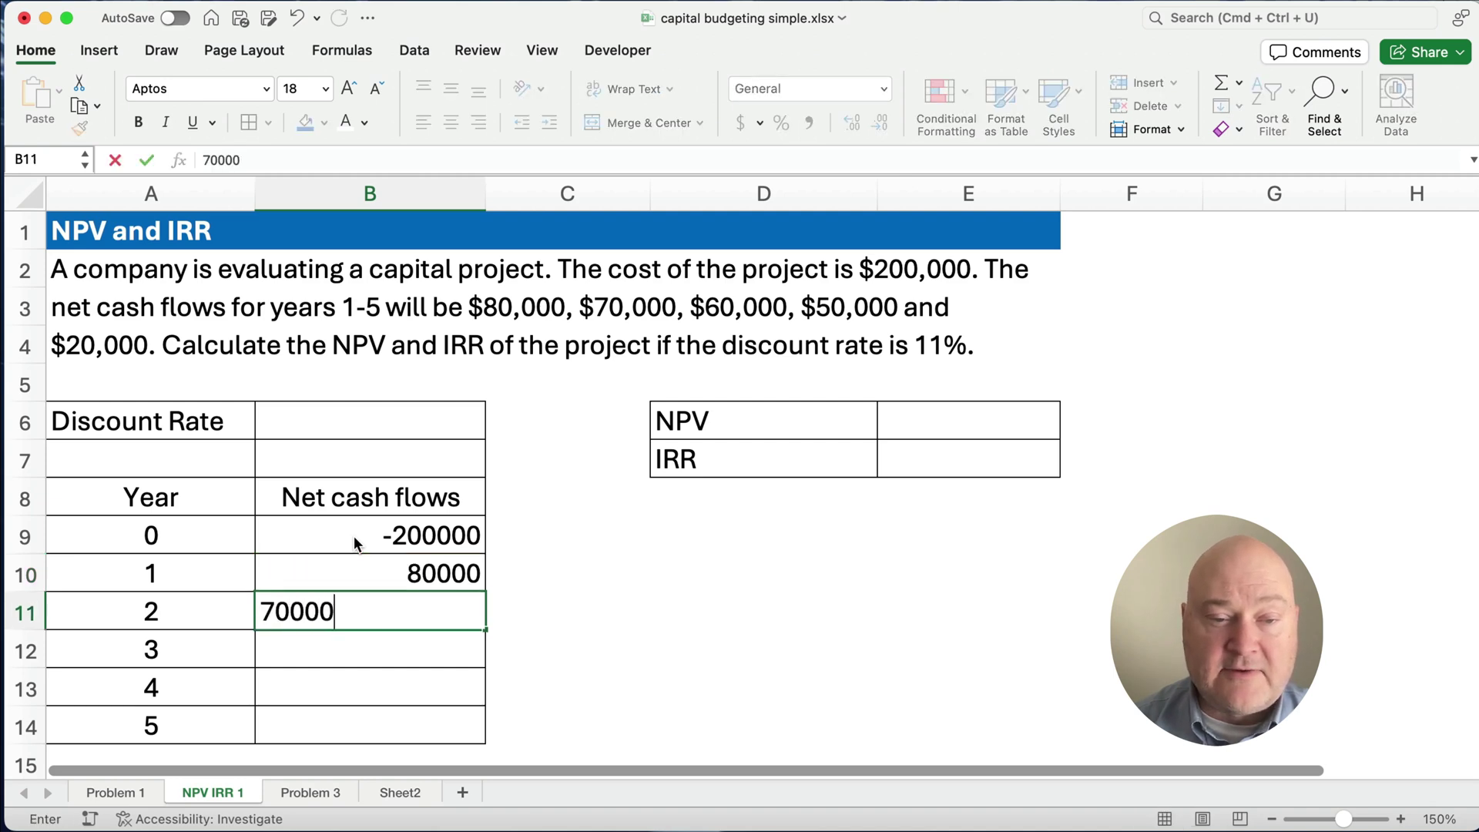
key("Return")
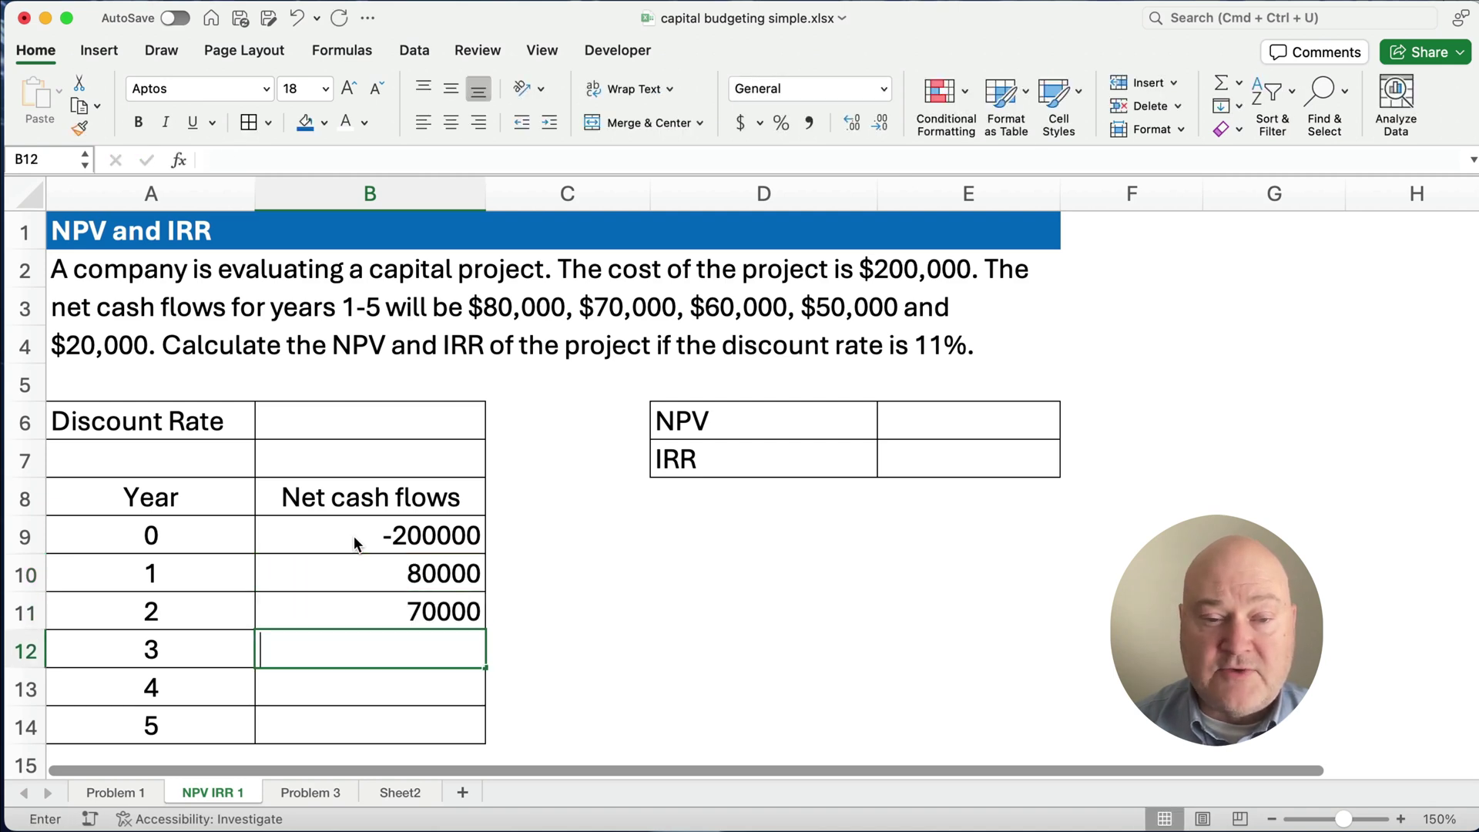
- Enter net cash flows of 60000, 50000 and 20000 for years 3–5 in B12:B14
type("60000")
key("Return")
type("50000")
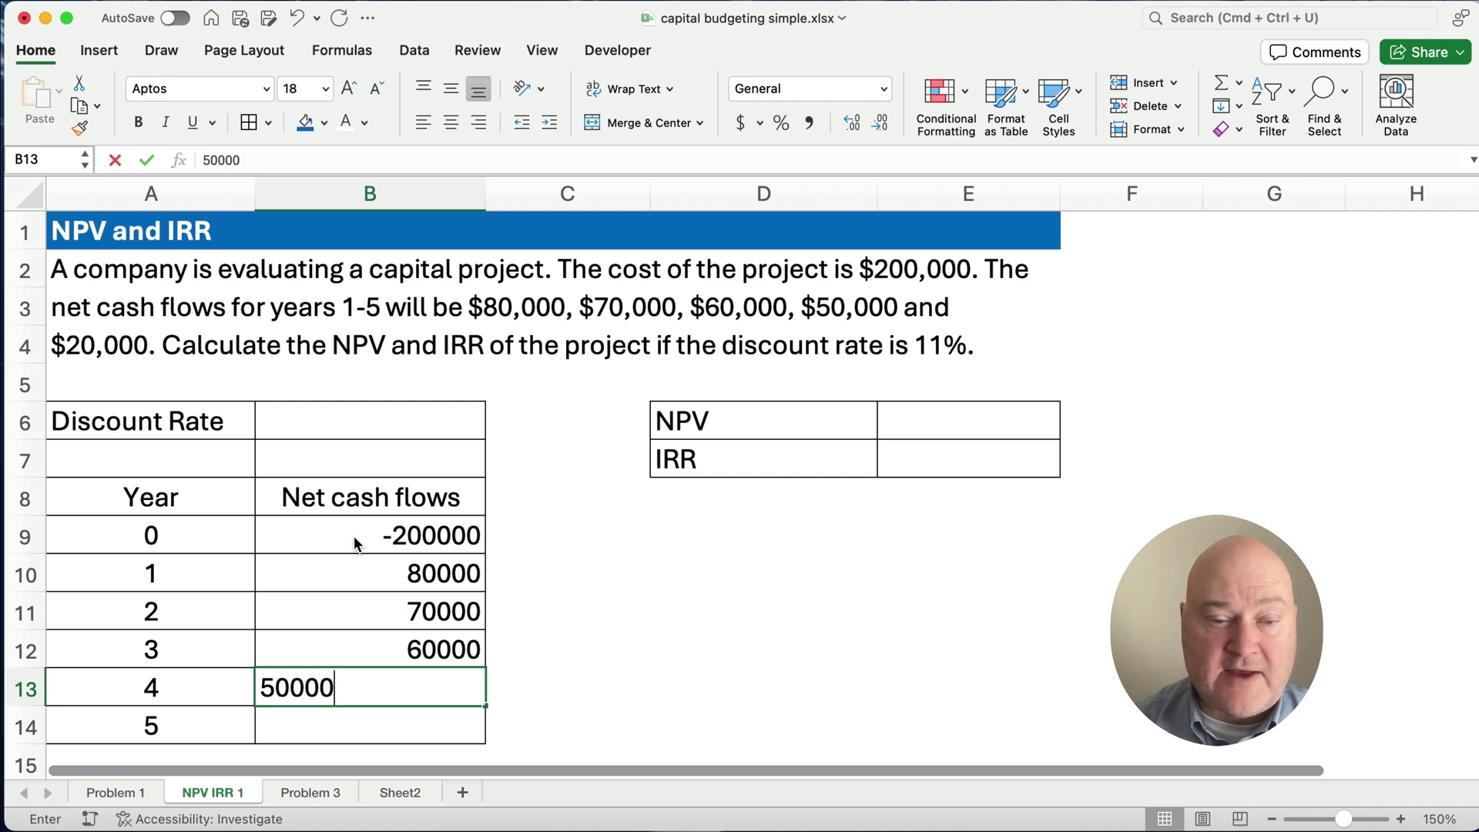
key("Return")
type("20000")
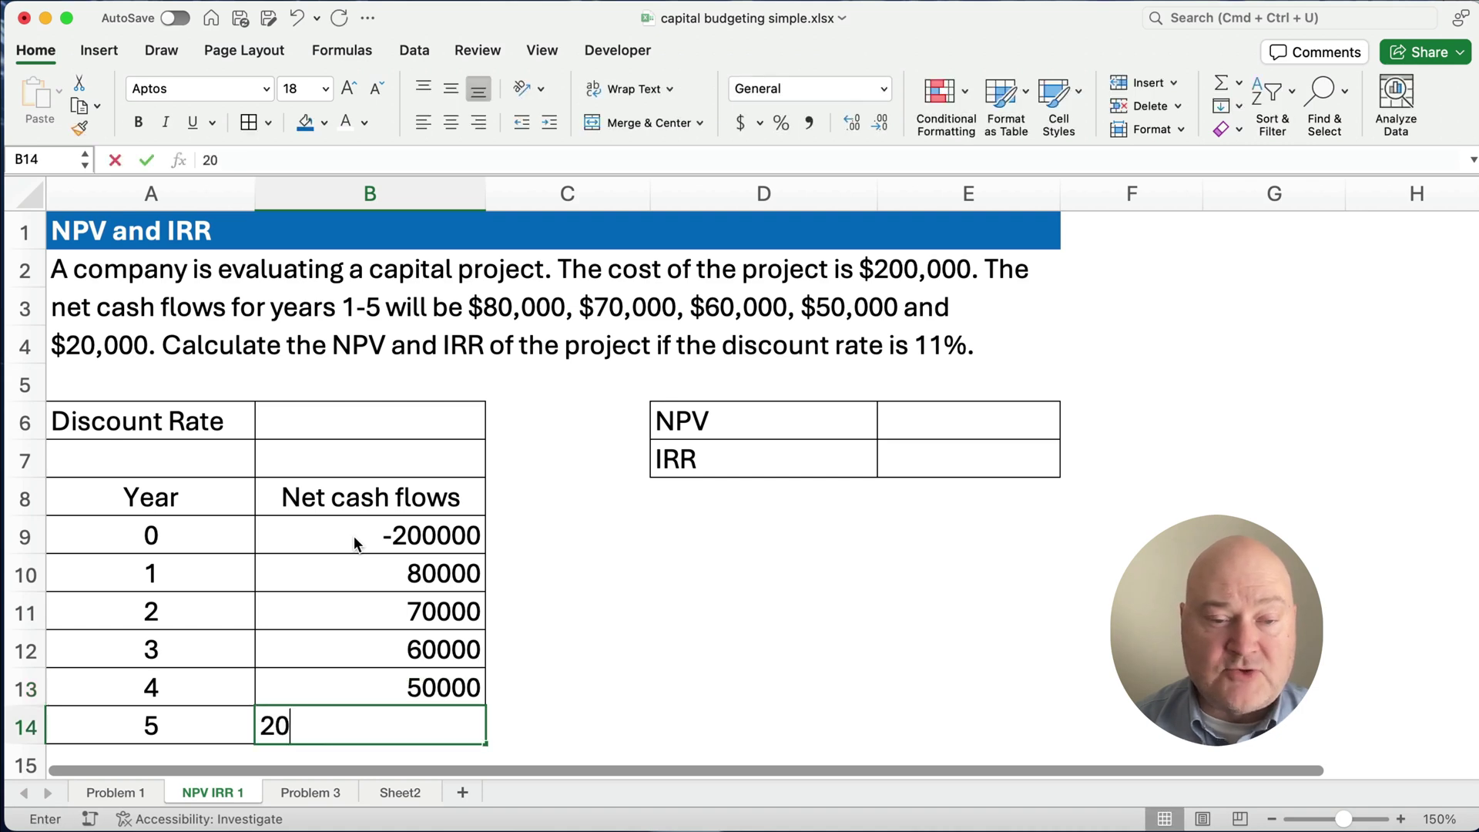
key("Return")
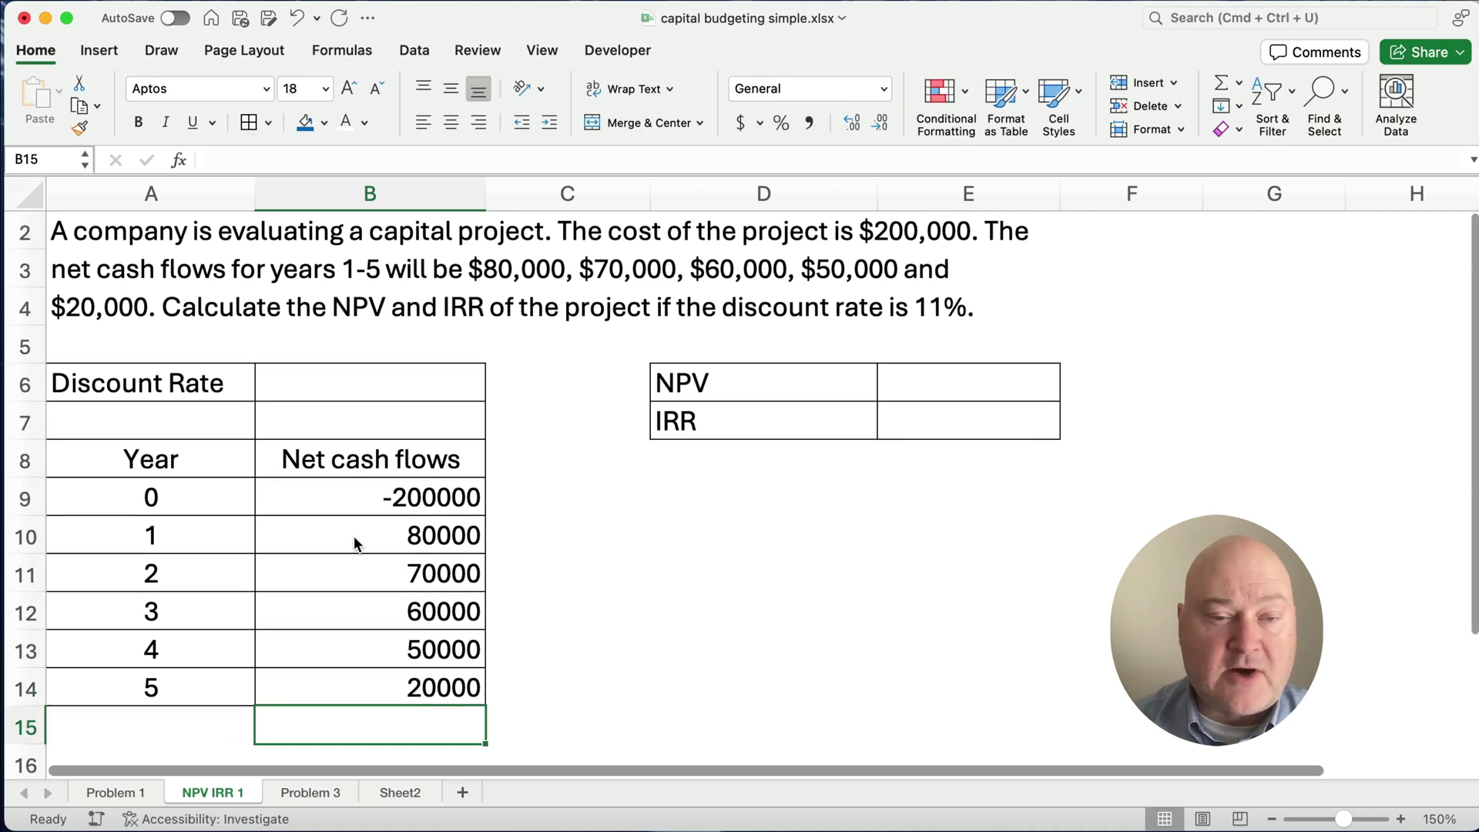
scroll(354, 534, "up", 1)
- Format cash flows B9:B14 as dollar accounting amounts with fewer decimals
left_click_drag(362, 536, 373, 720)
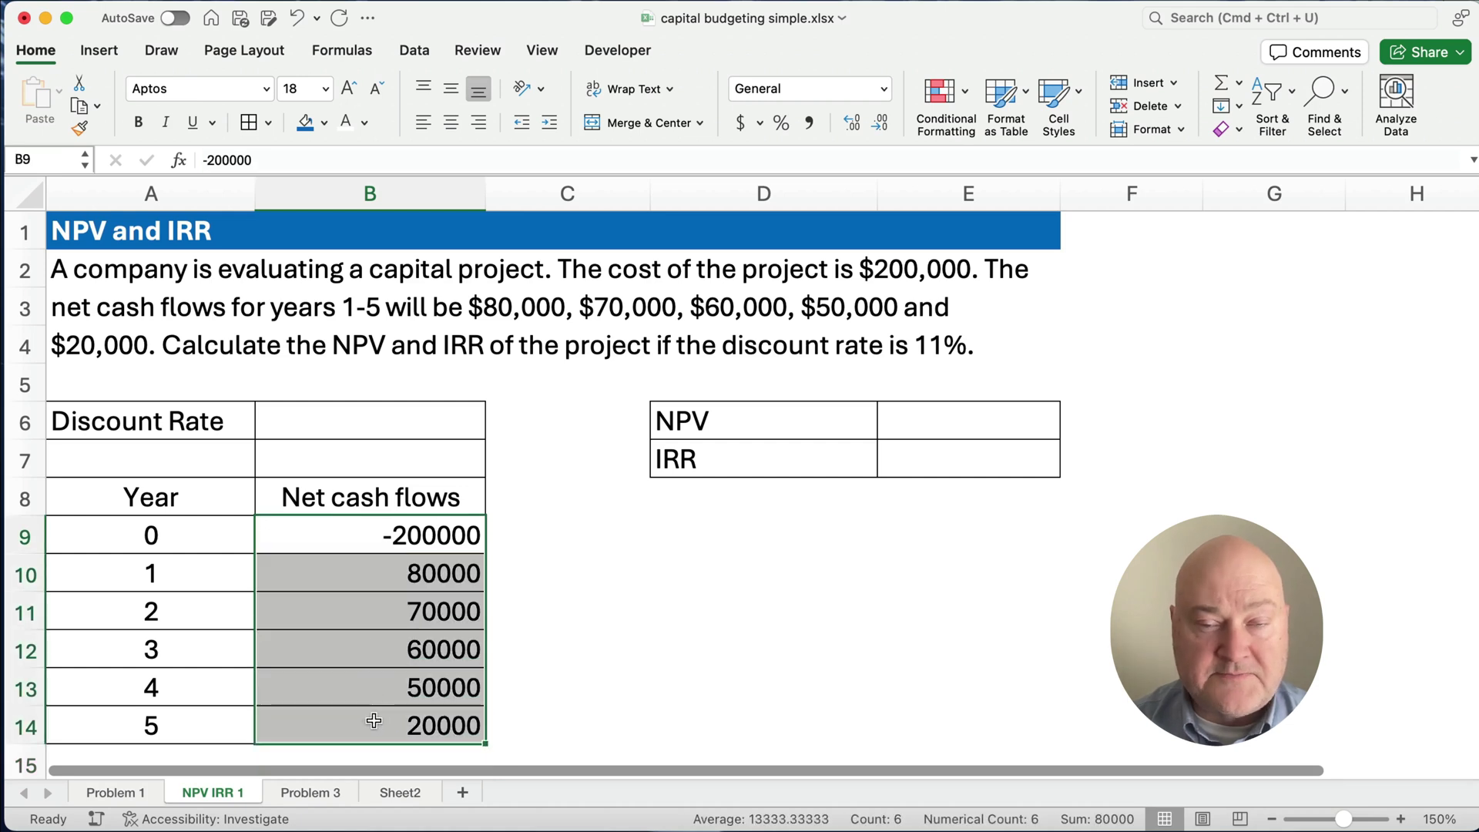
left_click(749, 123)
left_click(878, 125)
left_click(878, 125)
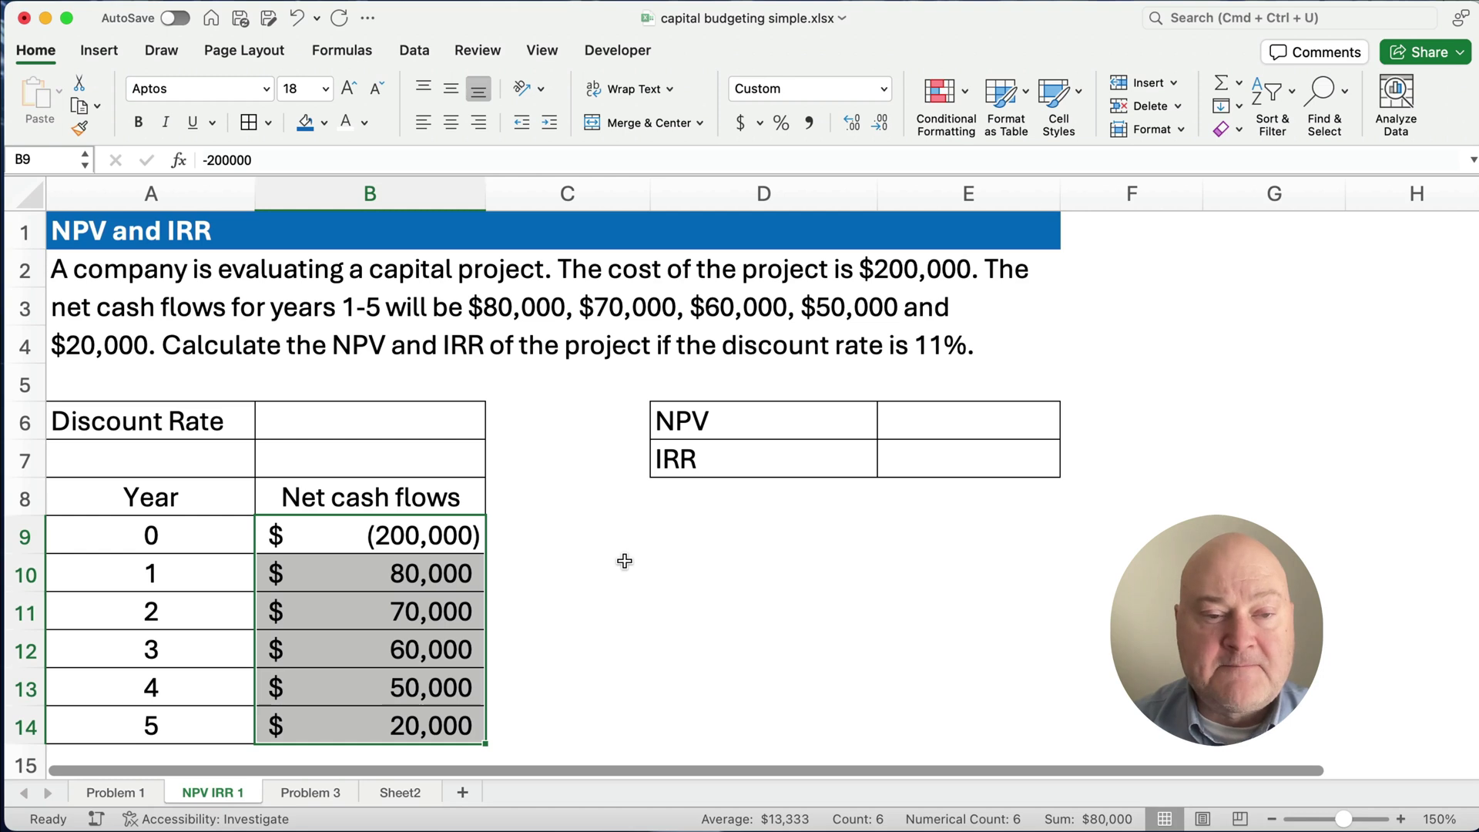
- Enter 0.11 in B6 and display it as a percentage, 11.00%
left_click(400, 414)
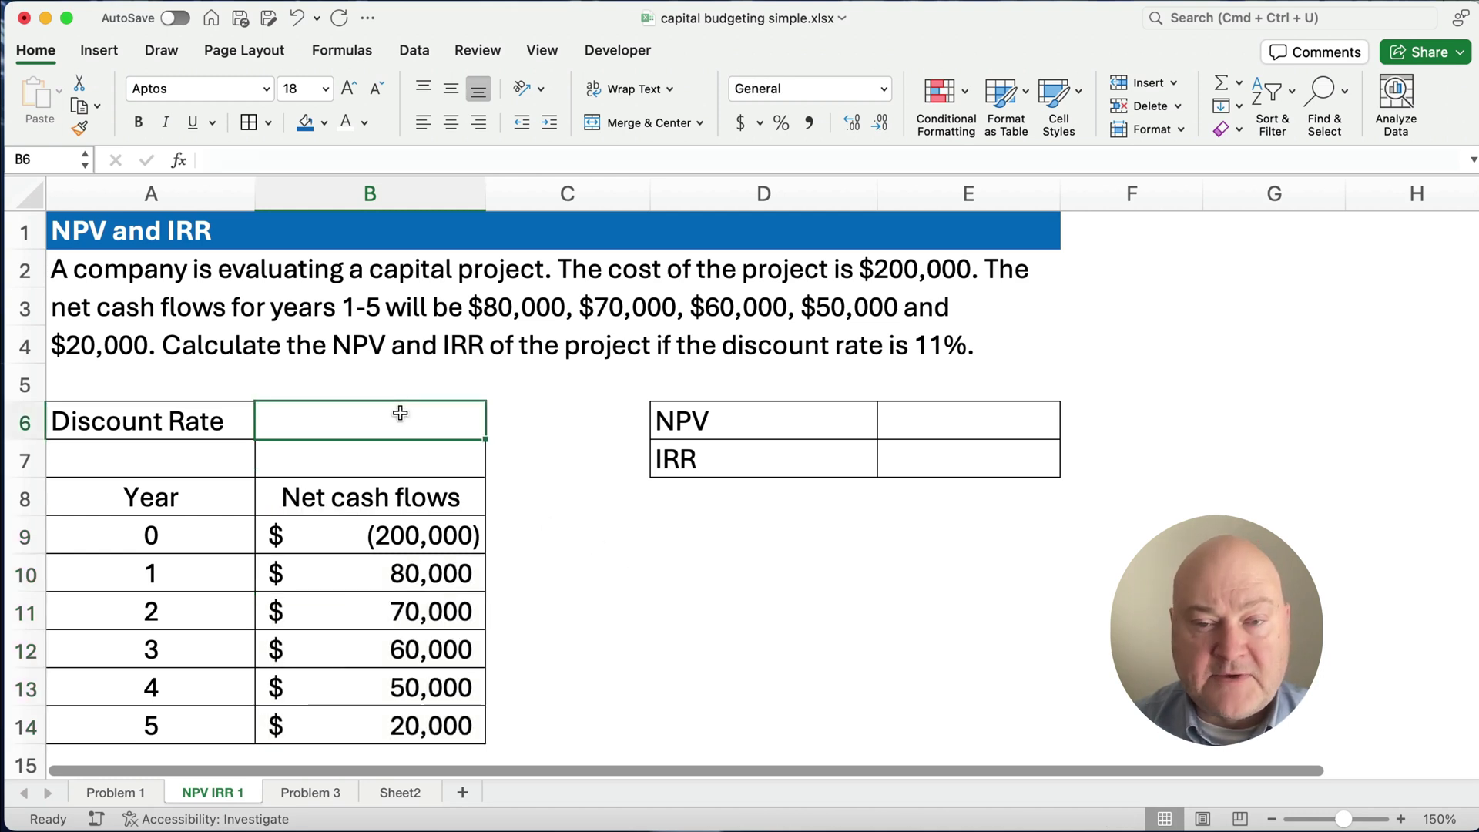
type(".11")
key("Return")
left_click(434, 406)
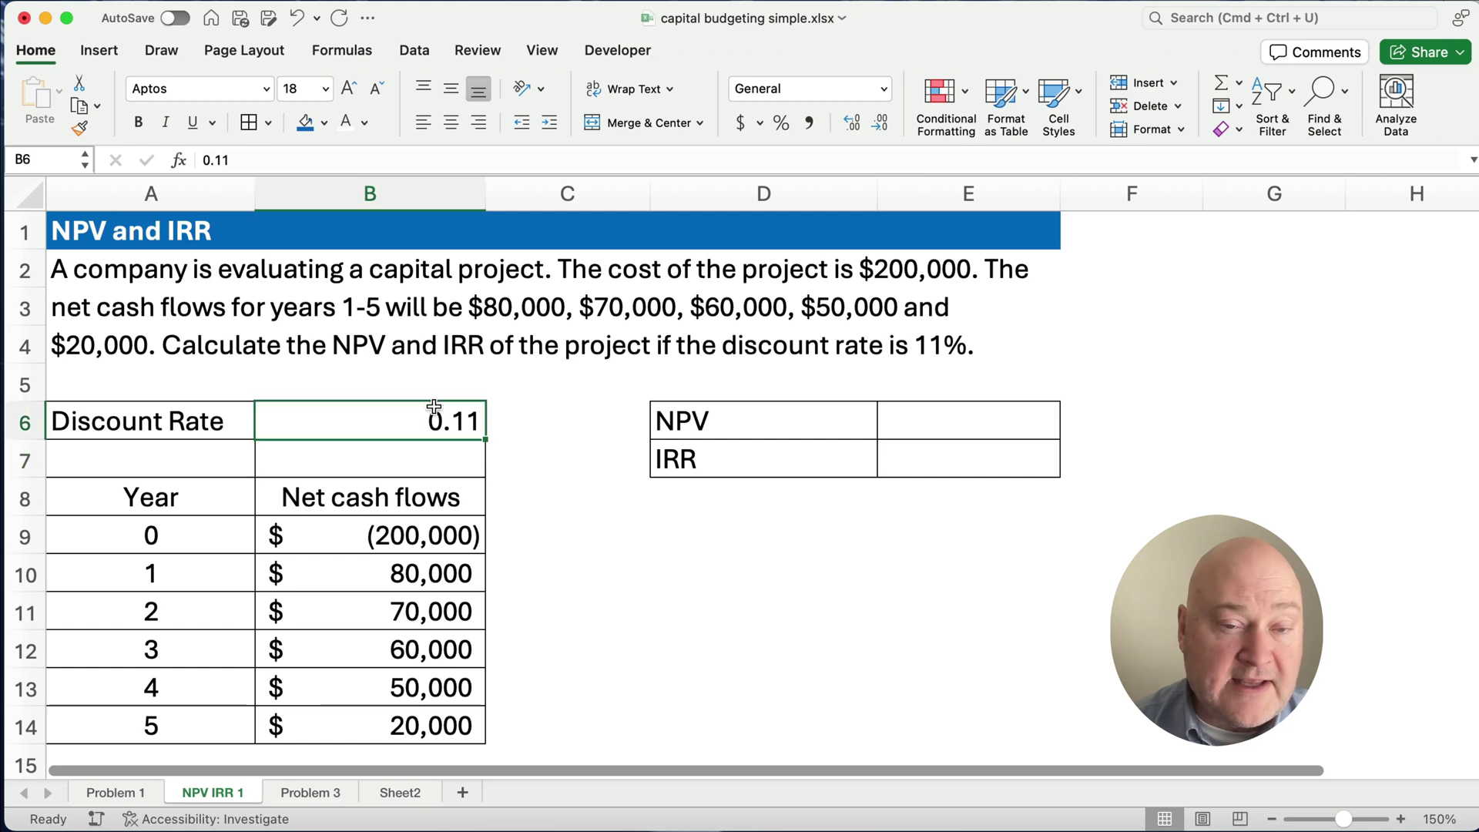
left_click(779, 125)
left_click(850, 125)
left_click(851, 125)
left_click(672, 615)
left_click_drag(407, 573, 403, 720)
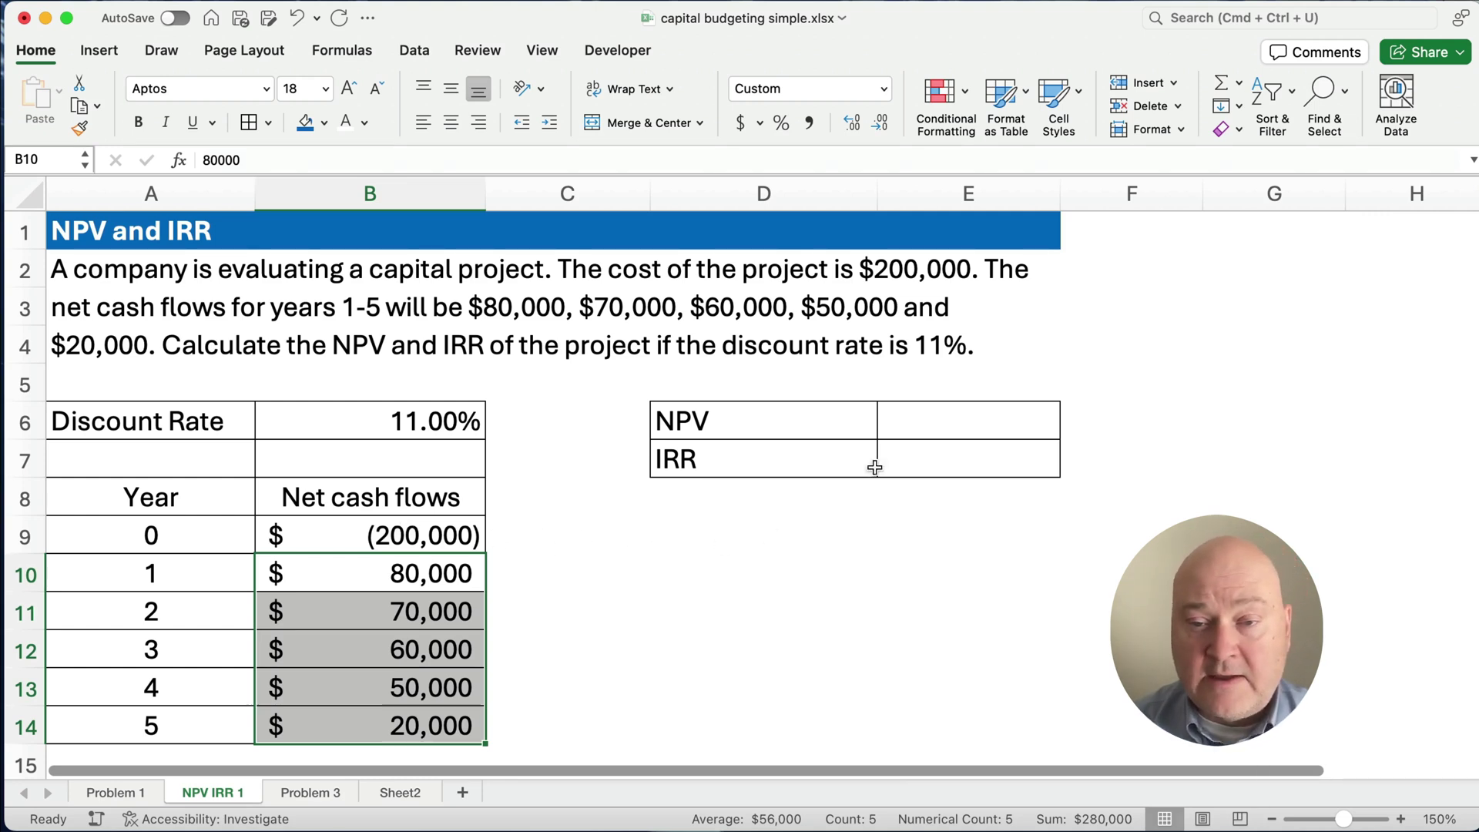
- Enter =NPV(B6,B10:B14)+B9 in E6, giving an NPV of $17,562.70
left_click(918, 414)
type("=npv")
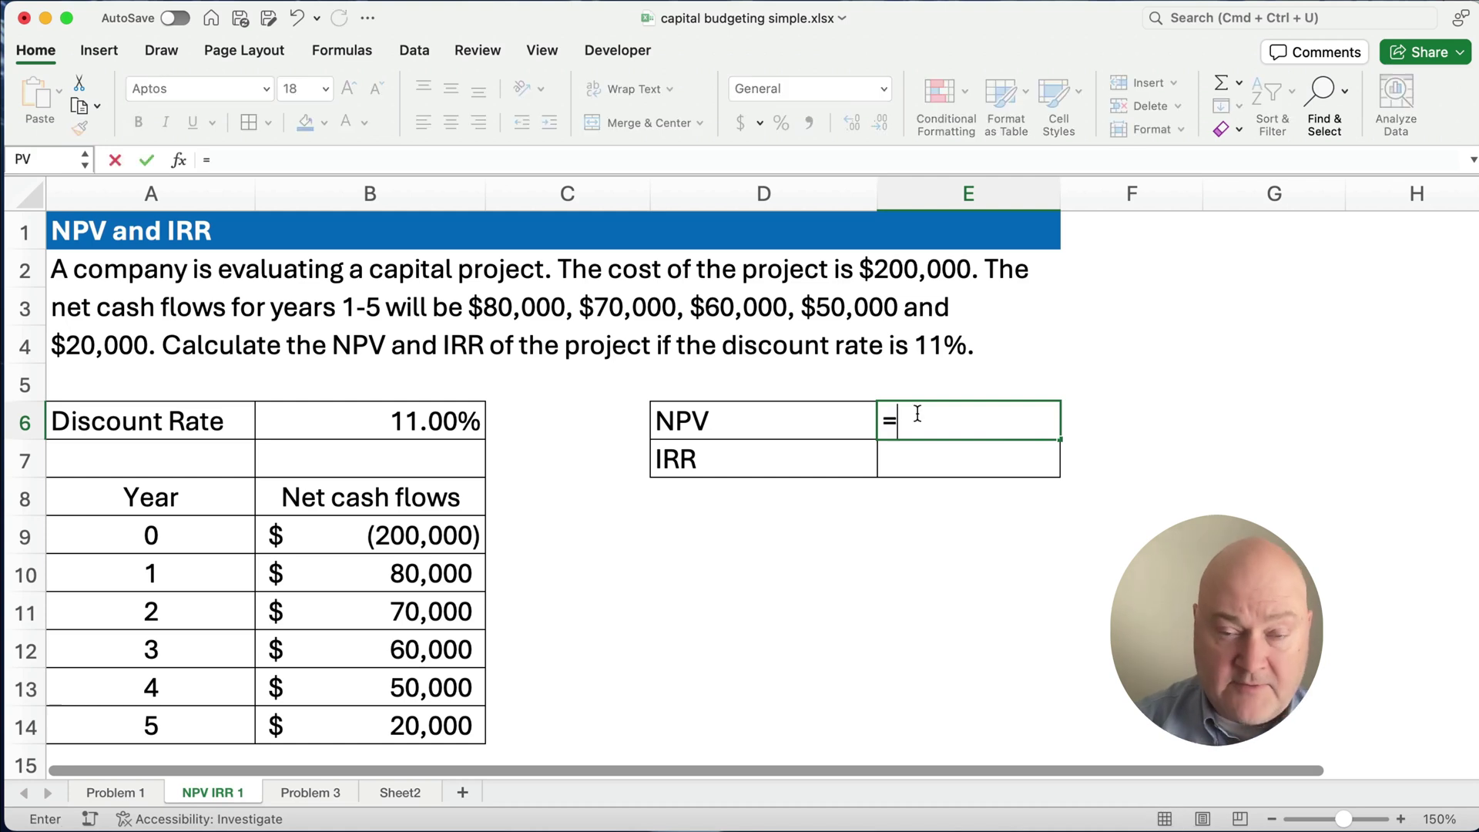
key("Tab")
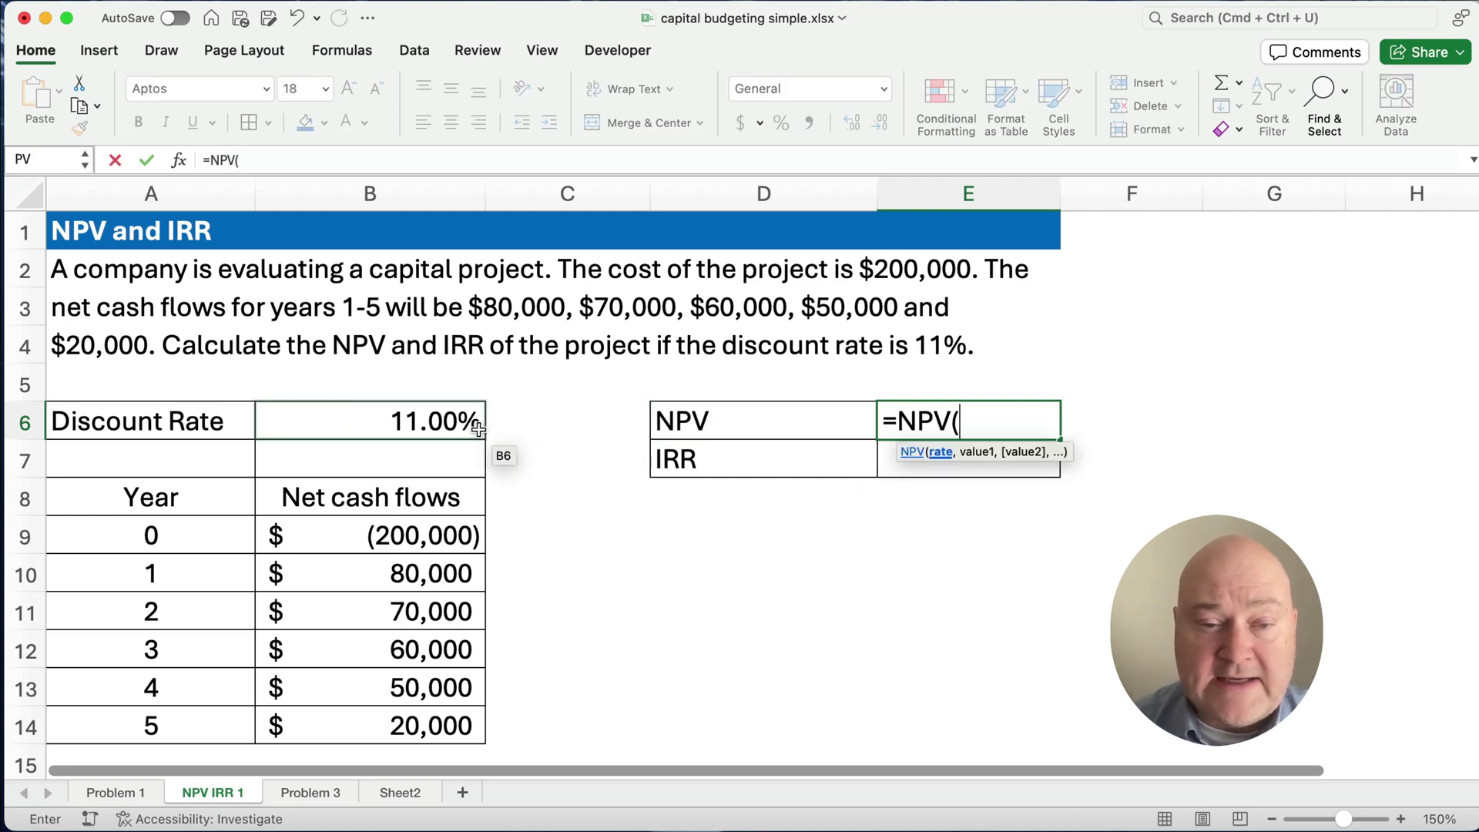
left_click(449, 422)
type(",")
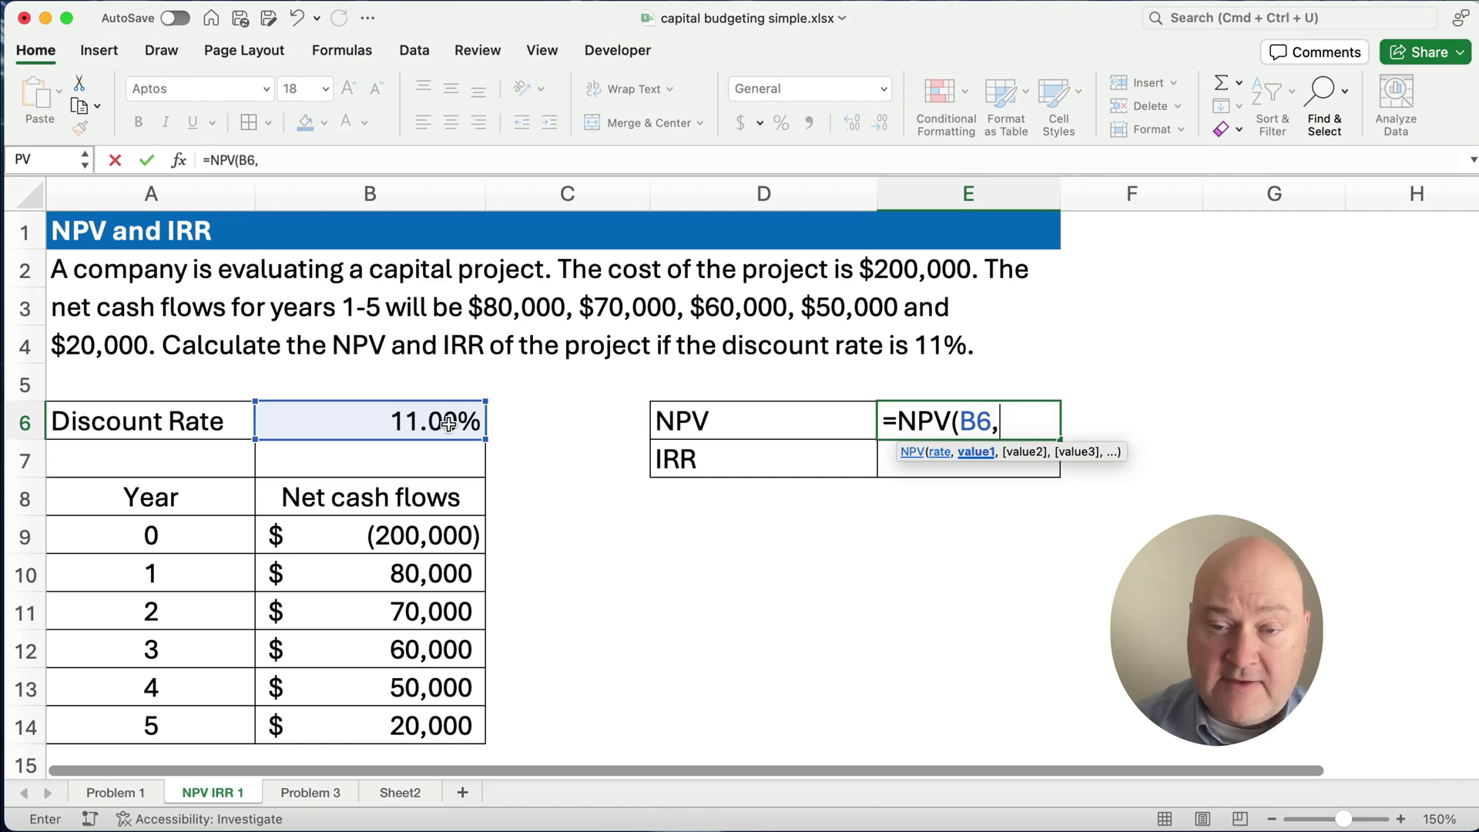
left_click_drag(333, 566, 433, 733)
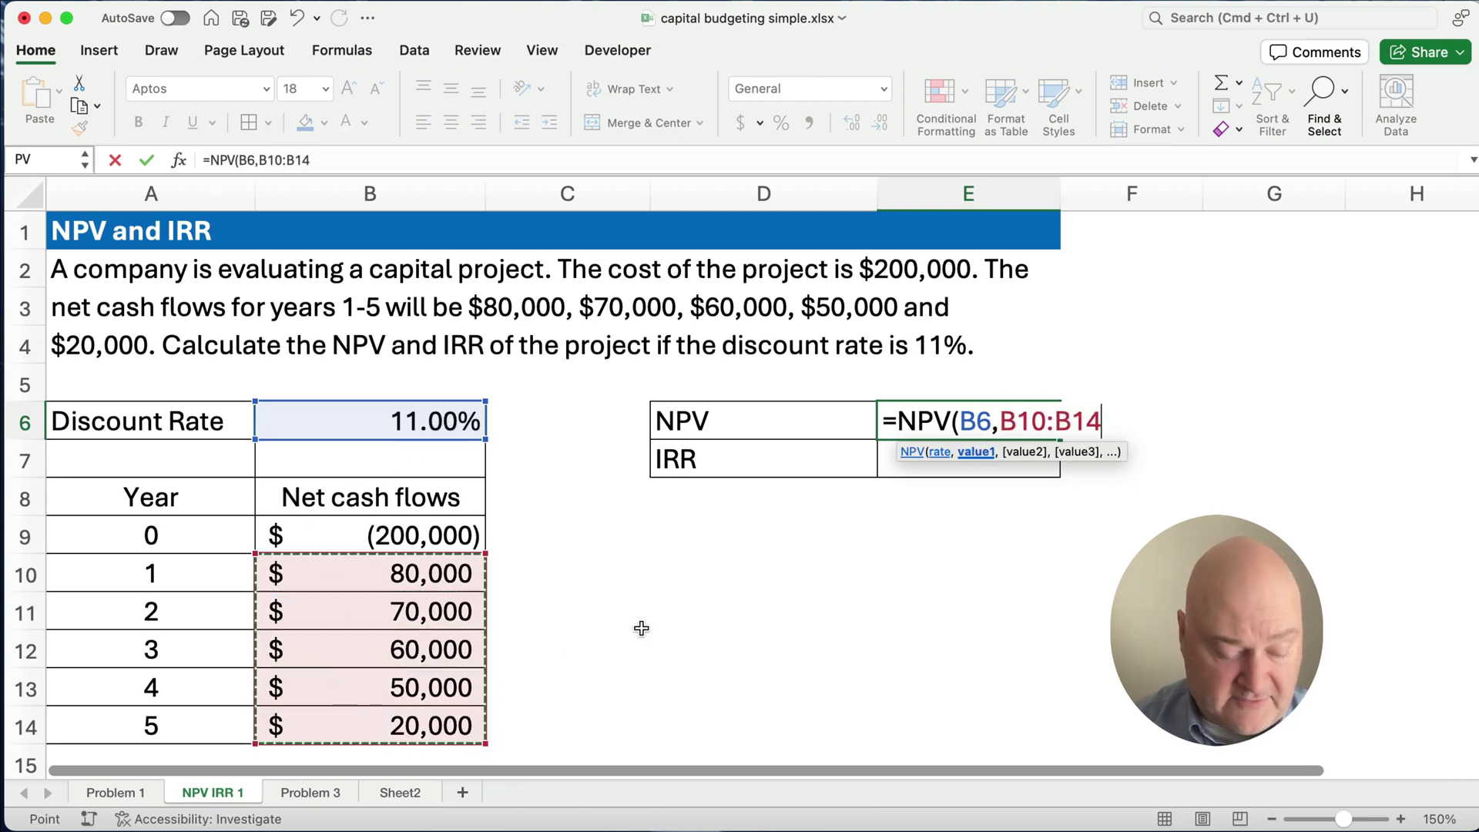
type(")")
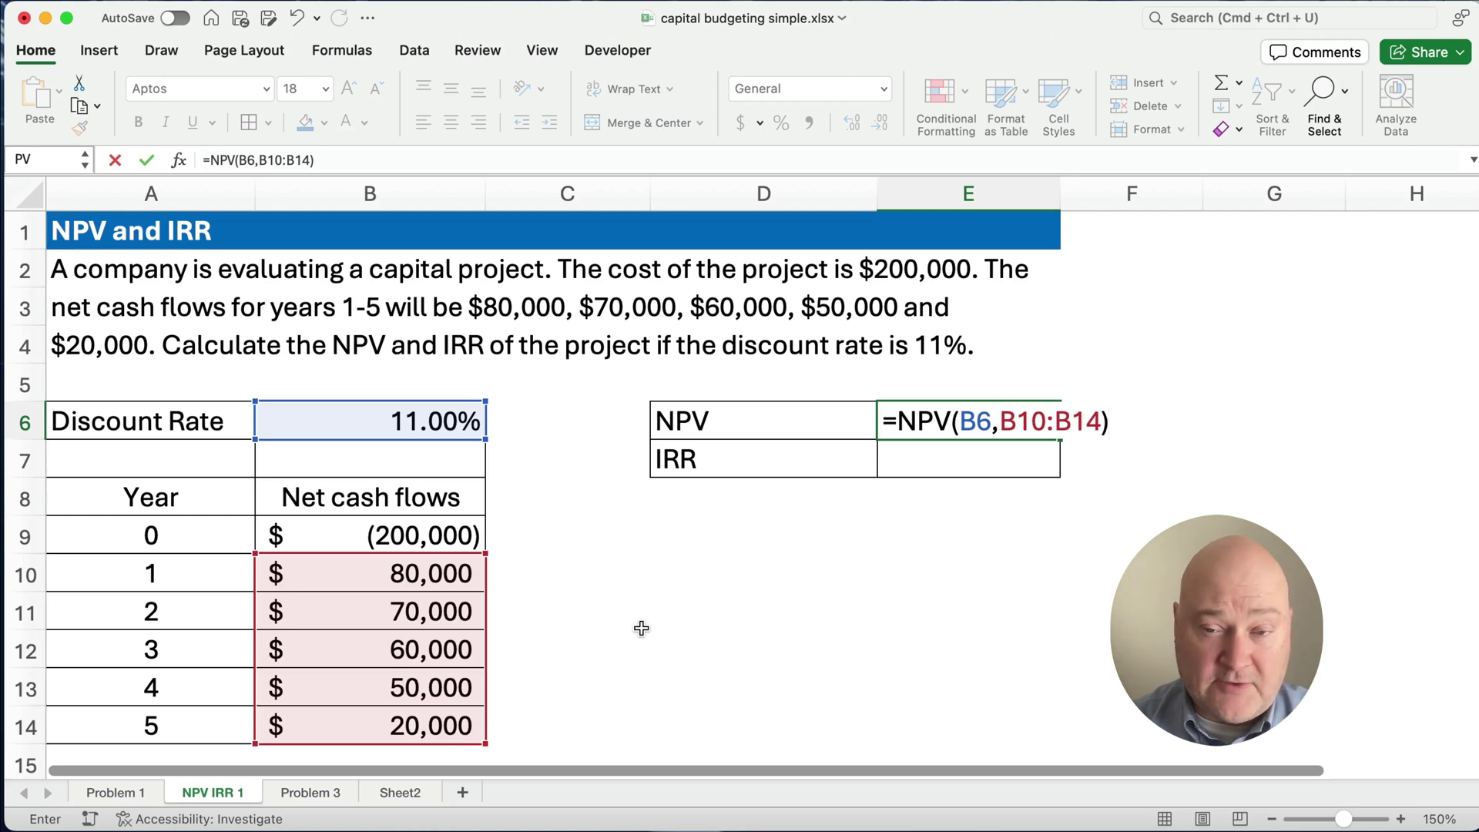
type("+")
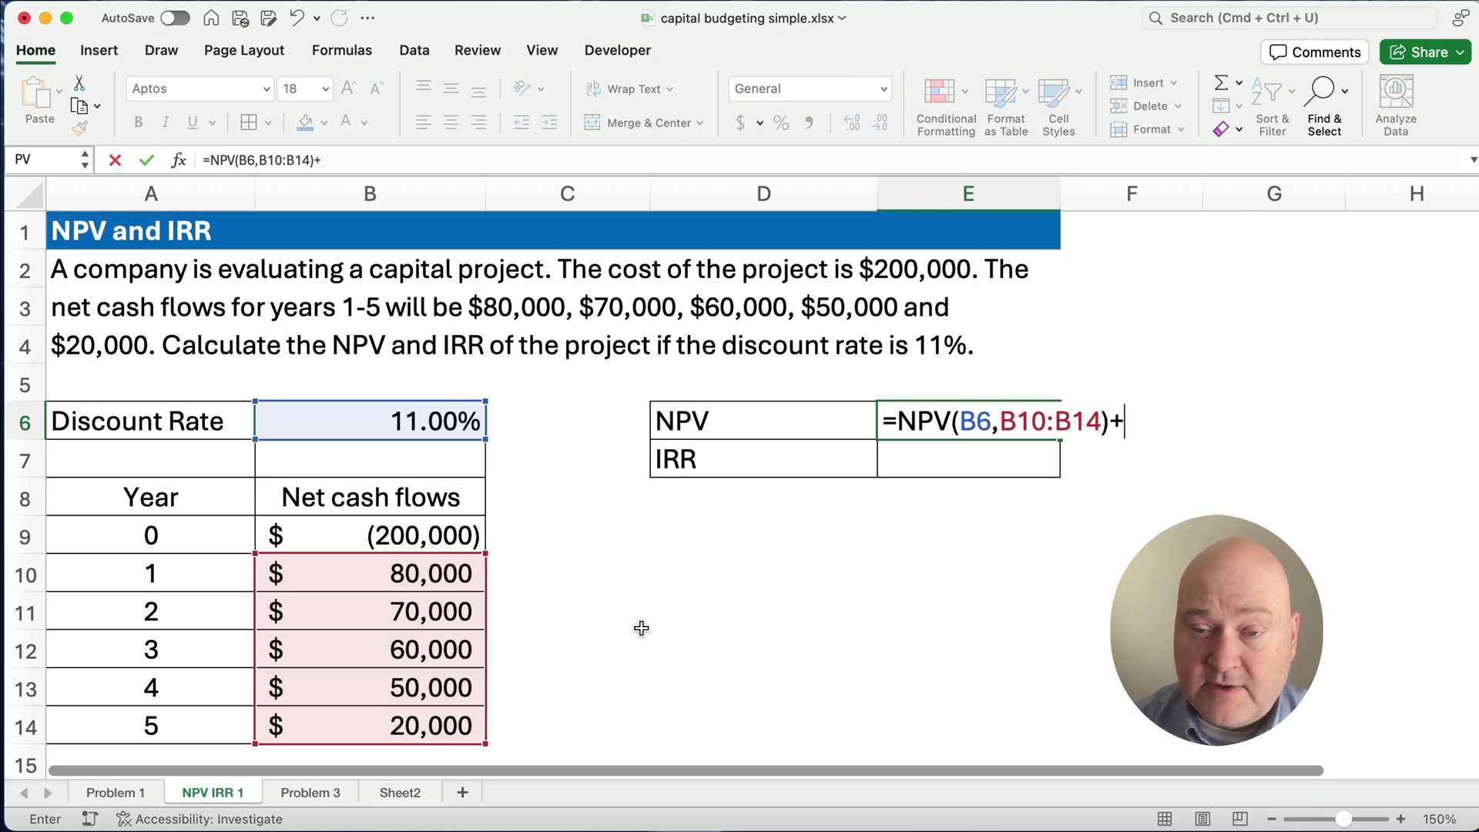
left_click(401, 533)
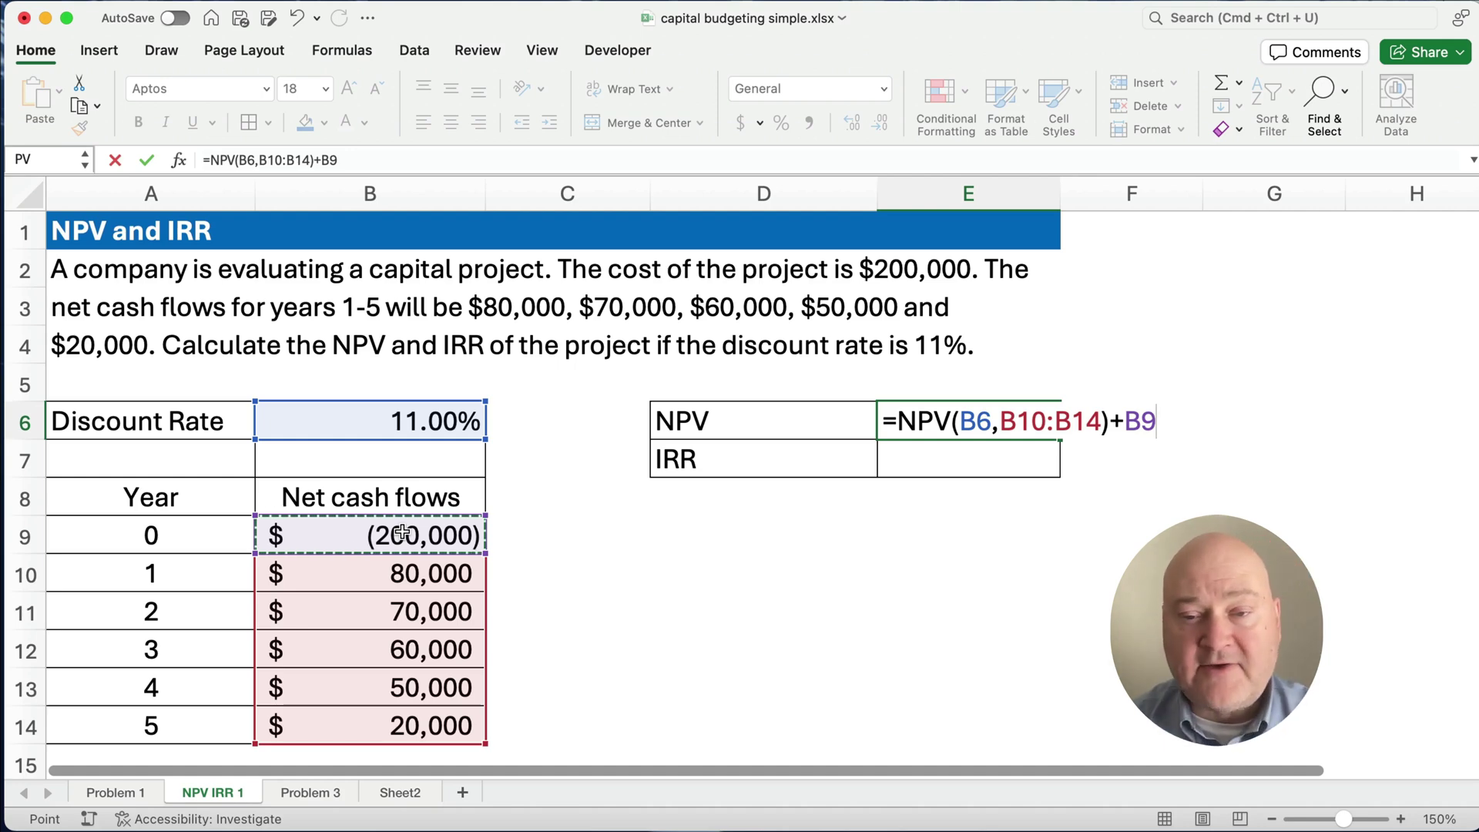
key("Return")
key("Up")
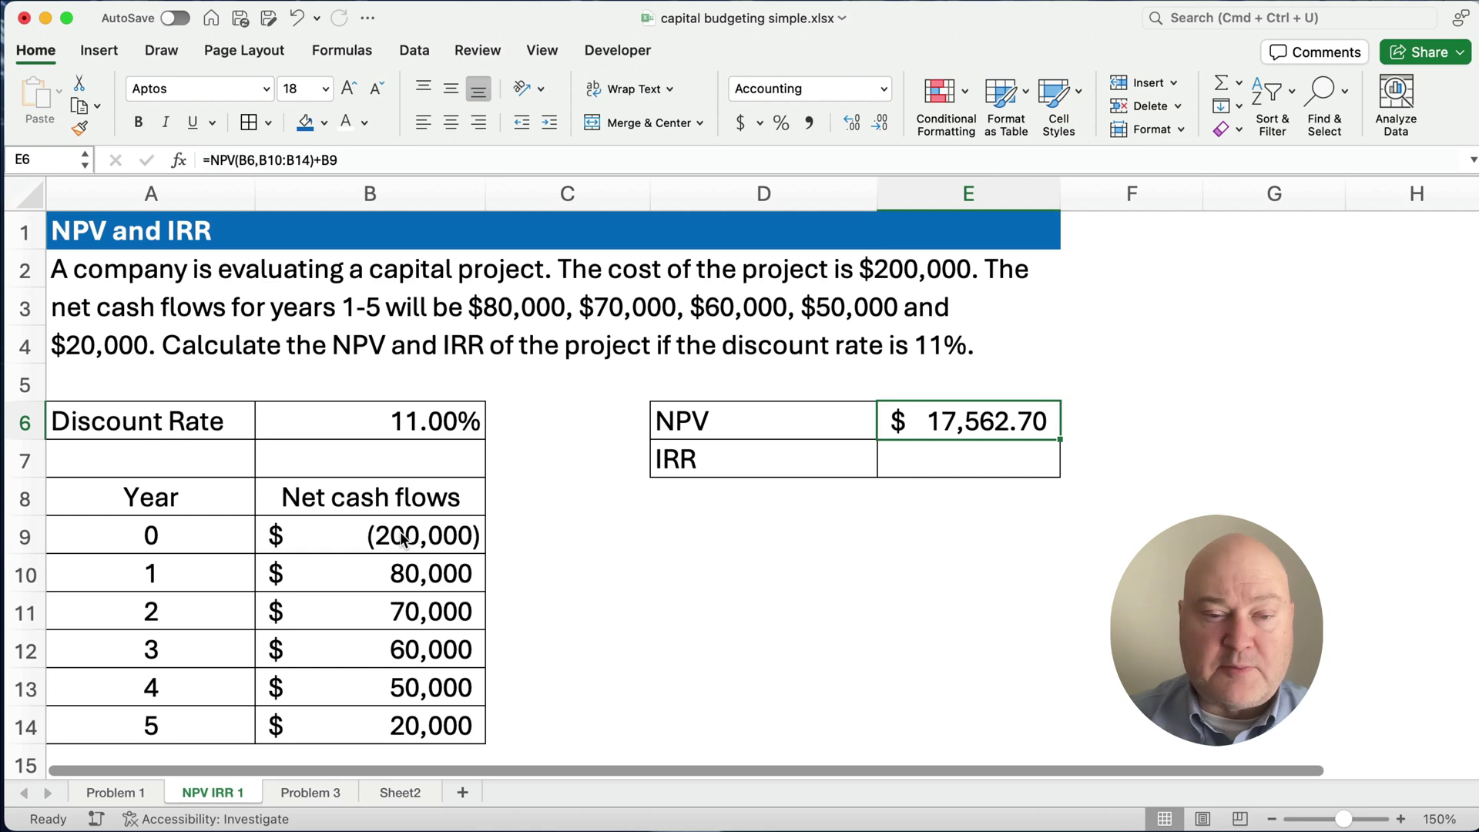
left_click_drag(404, 574, 404, 713)
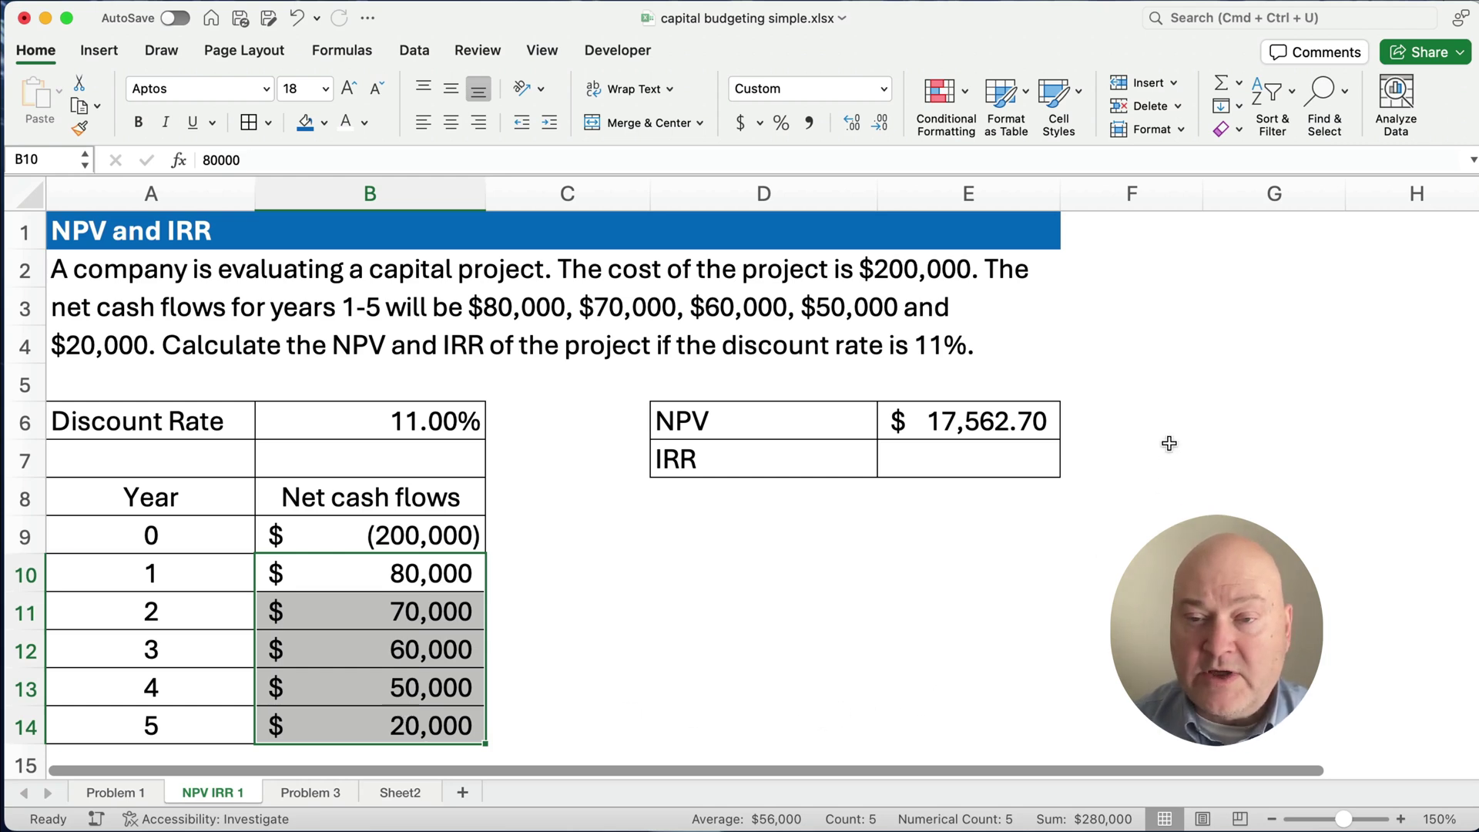
left_click(1118, 418)
- Label the NPV result 'accept' in F6
type("a")
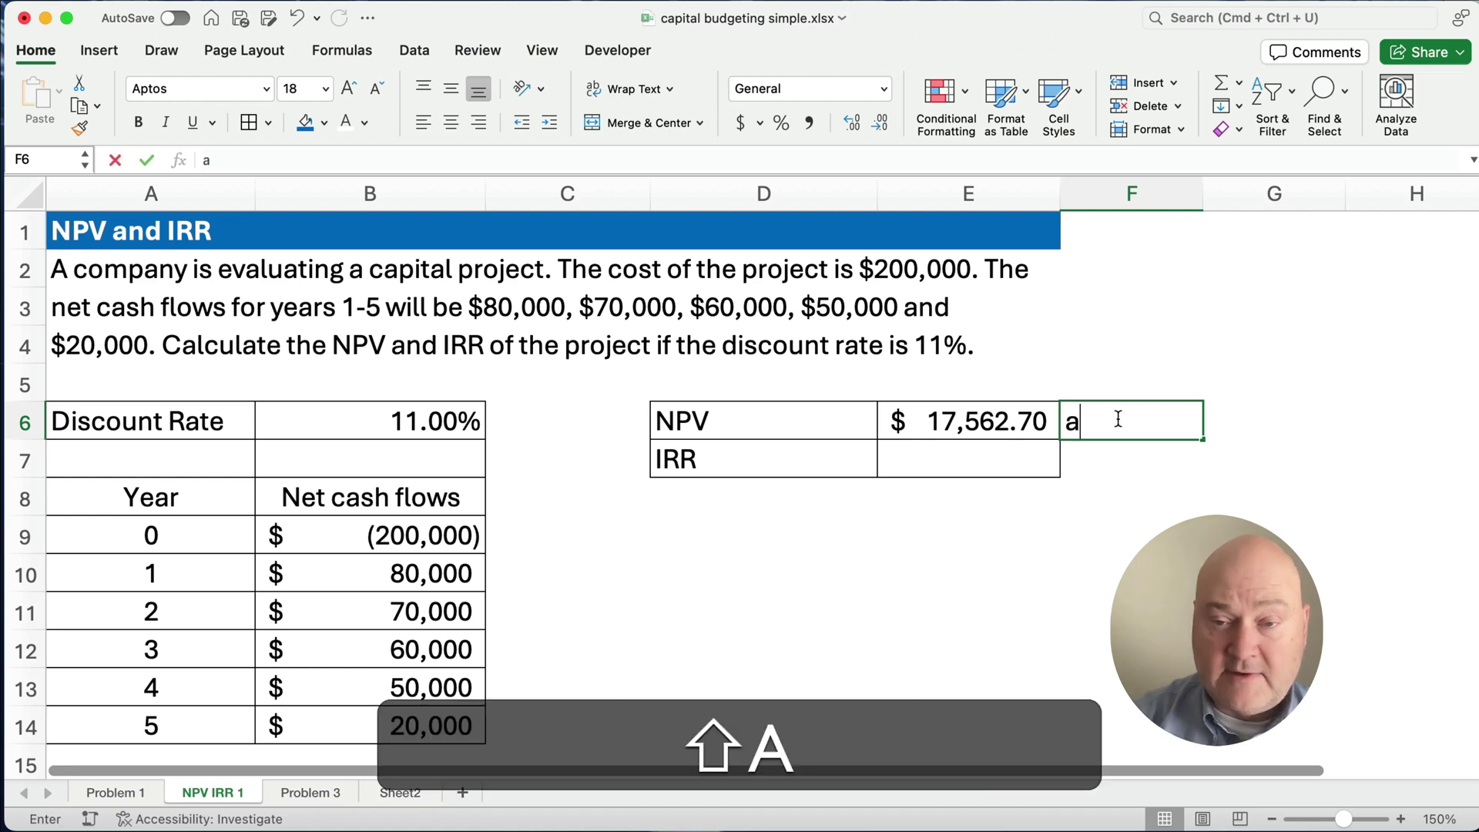
type("ccept")
key("Return")
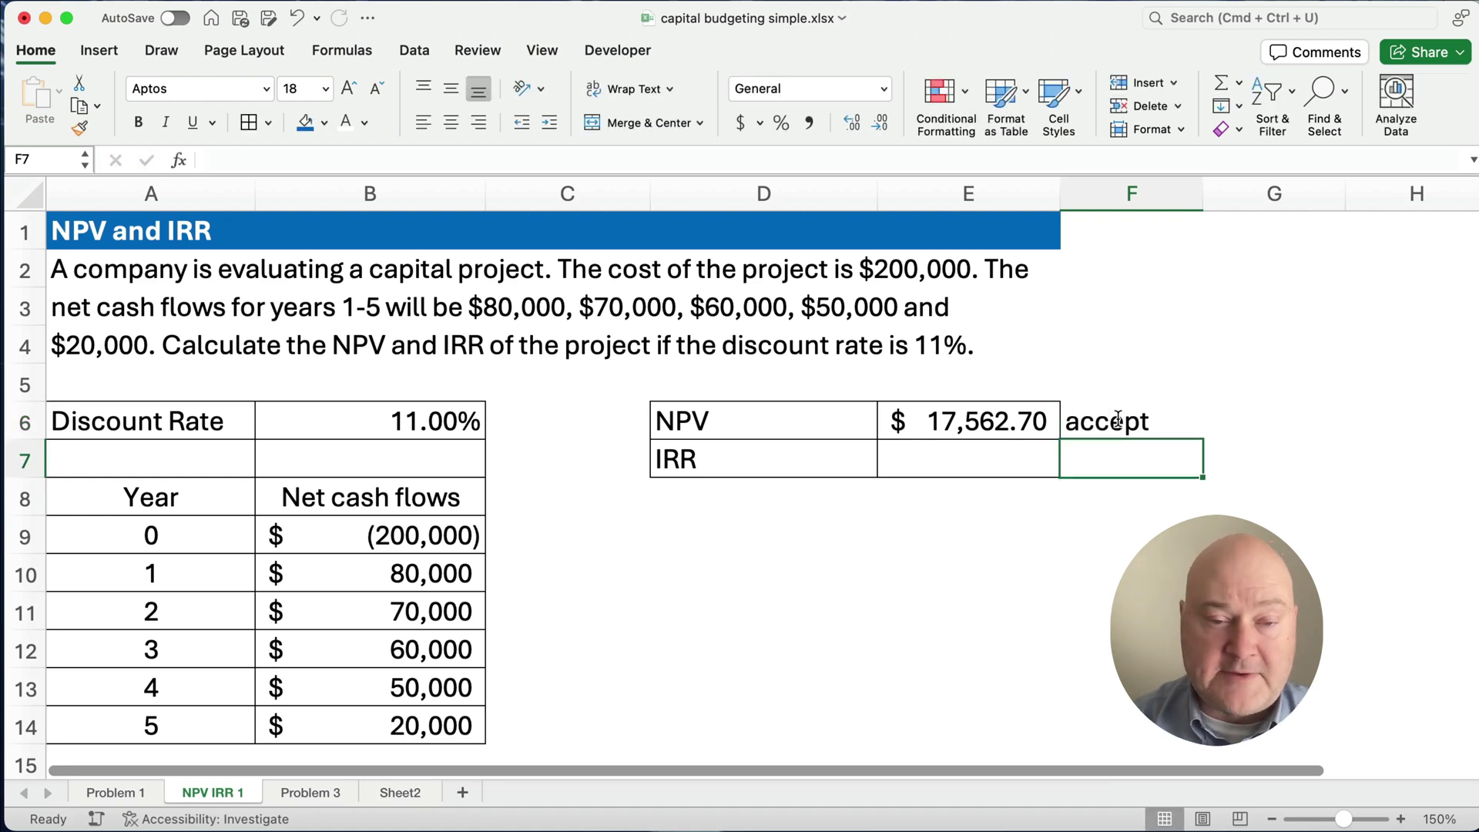
left_click(999, 457)
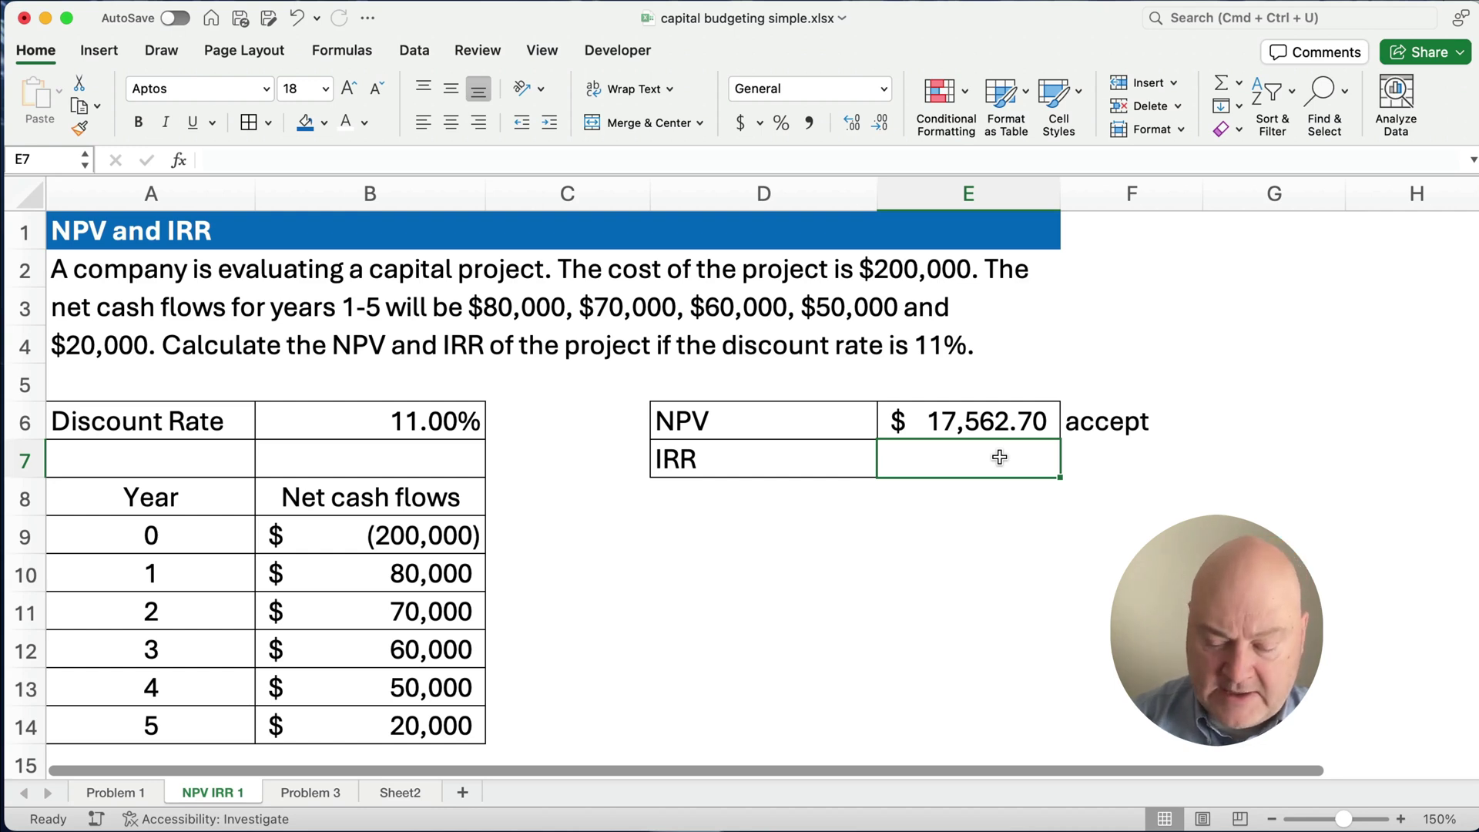
- Enter =IRR(B9:B14) in E7 and show it to two decimals as 15.12%
type("=irrr")
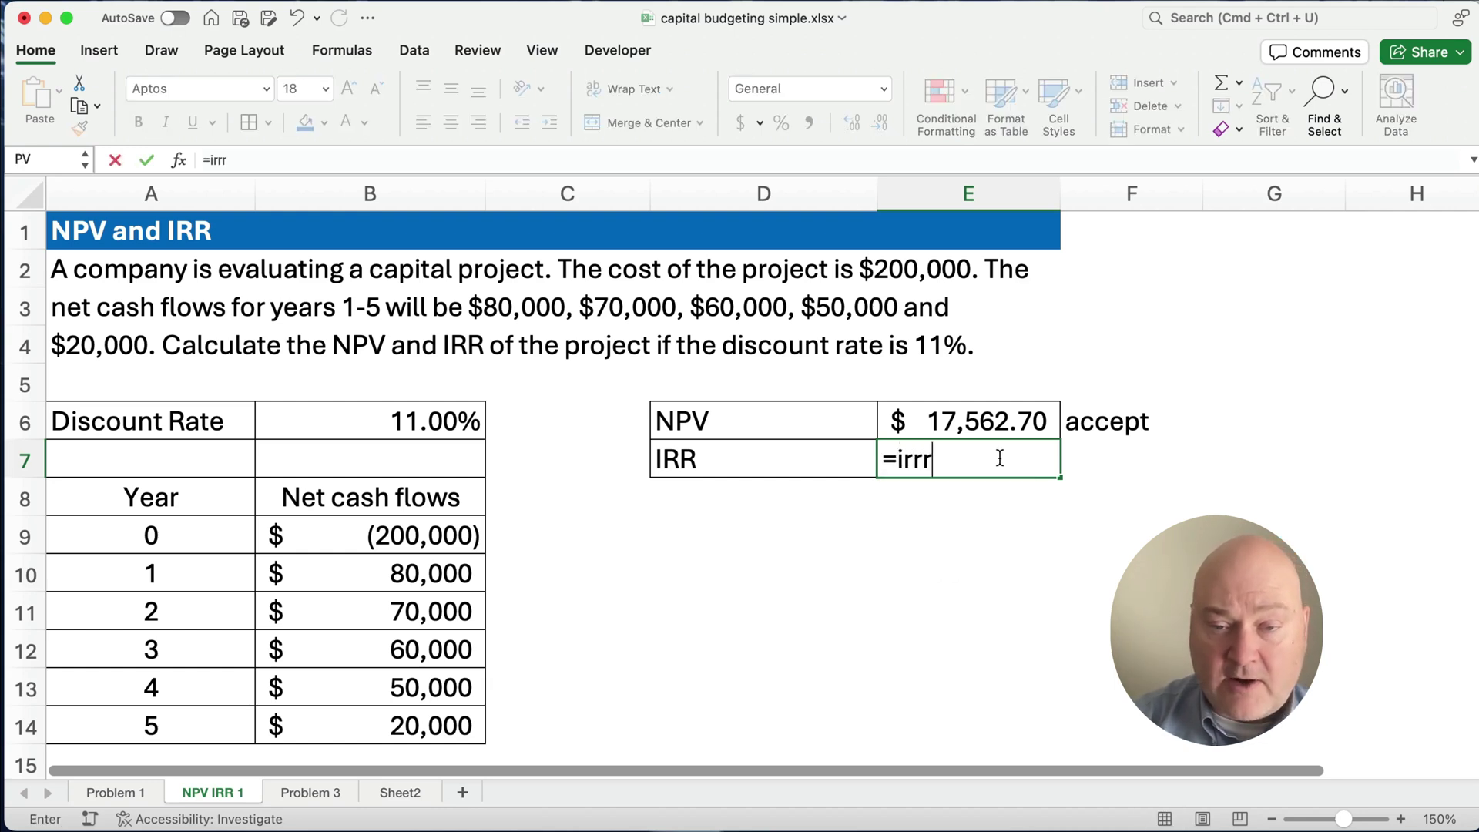
key("BackSpace")
key("Tab")
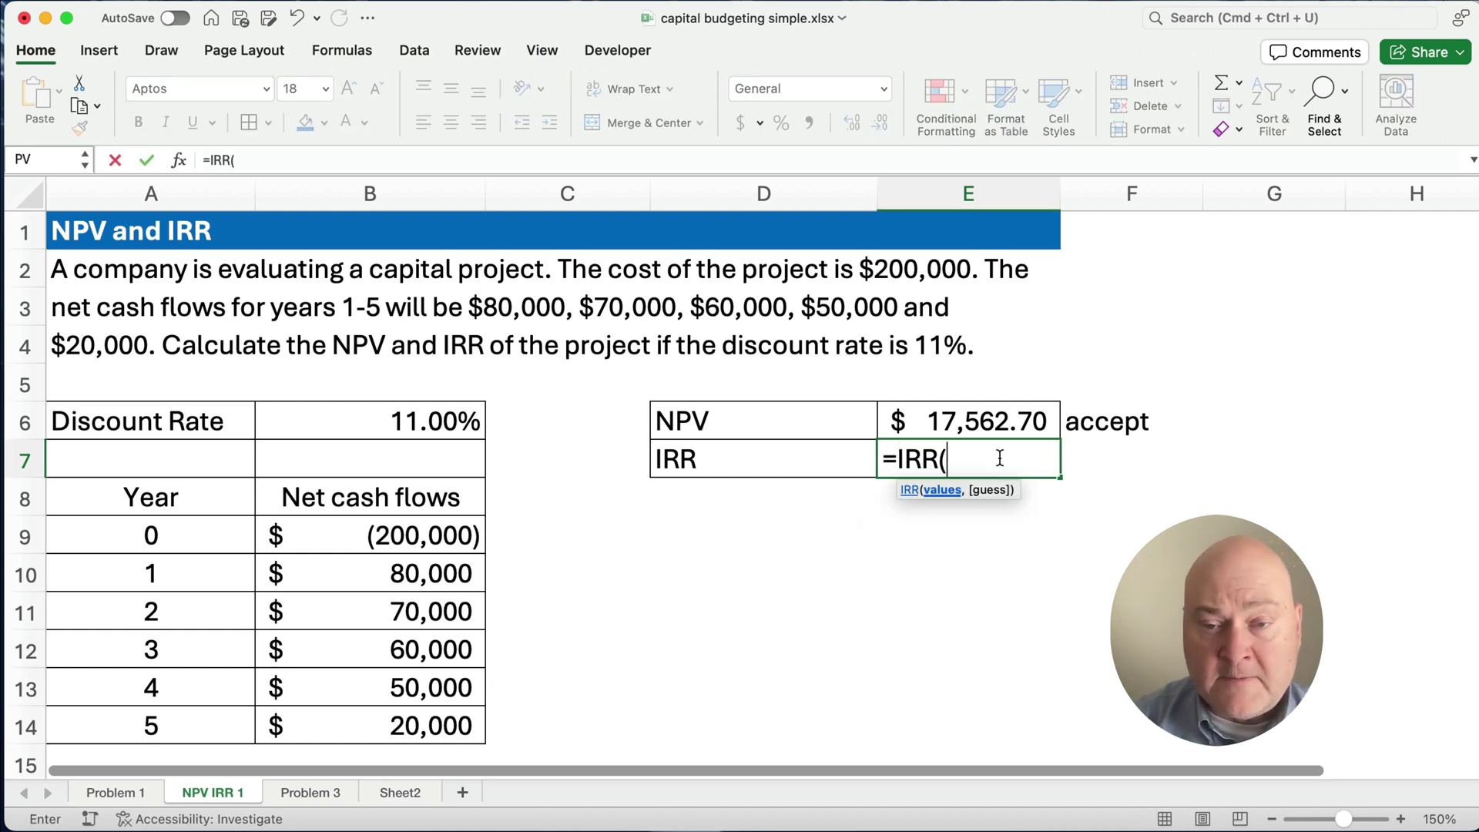
left_click_drag(437, 534, 435, 724)
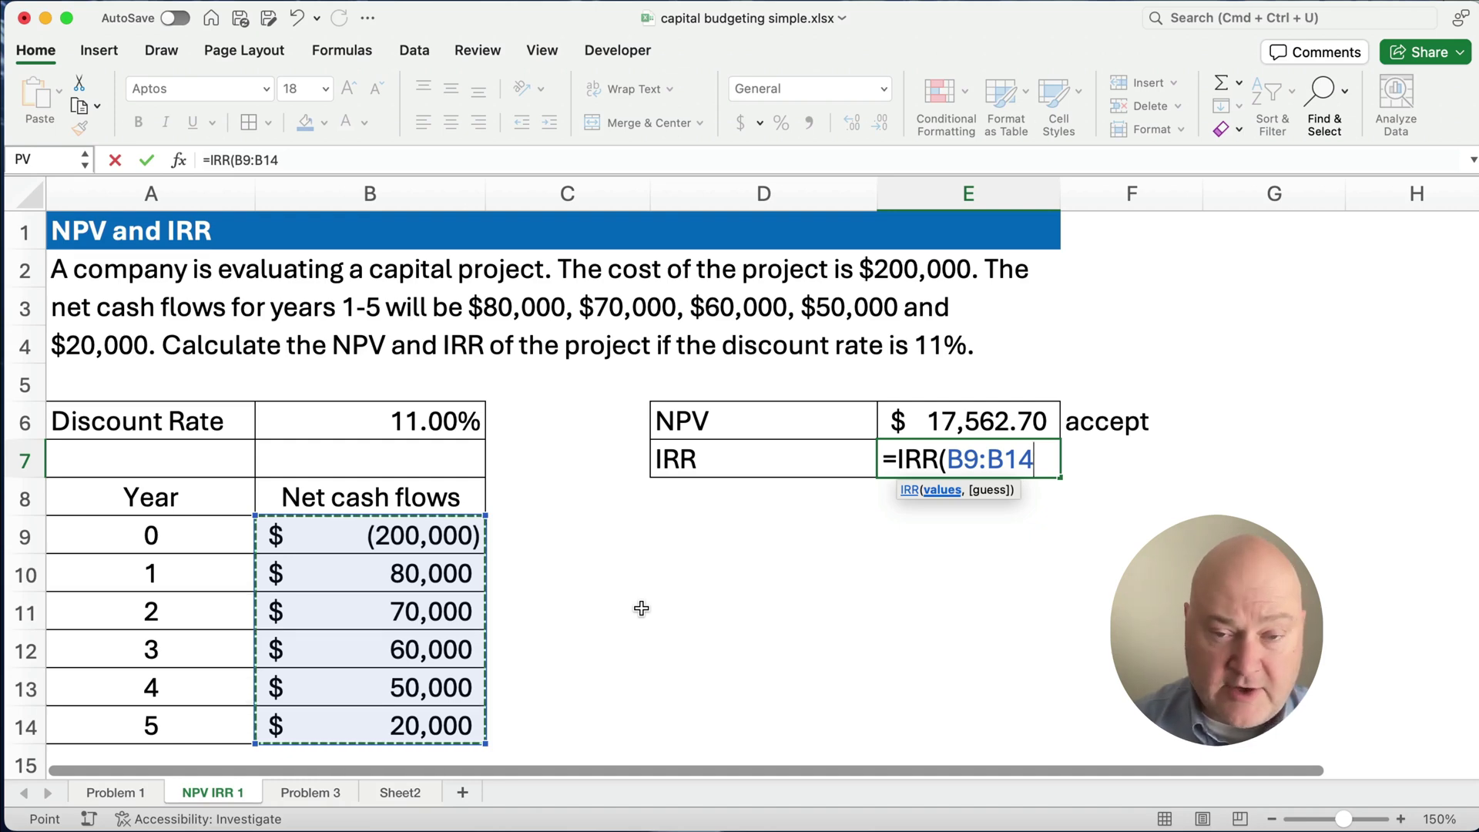
type(")")
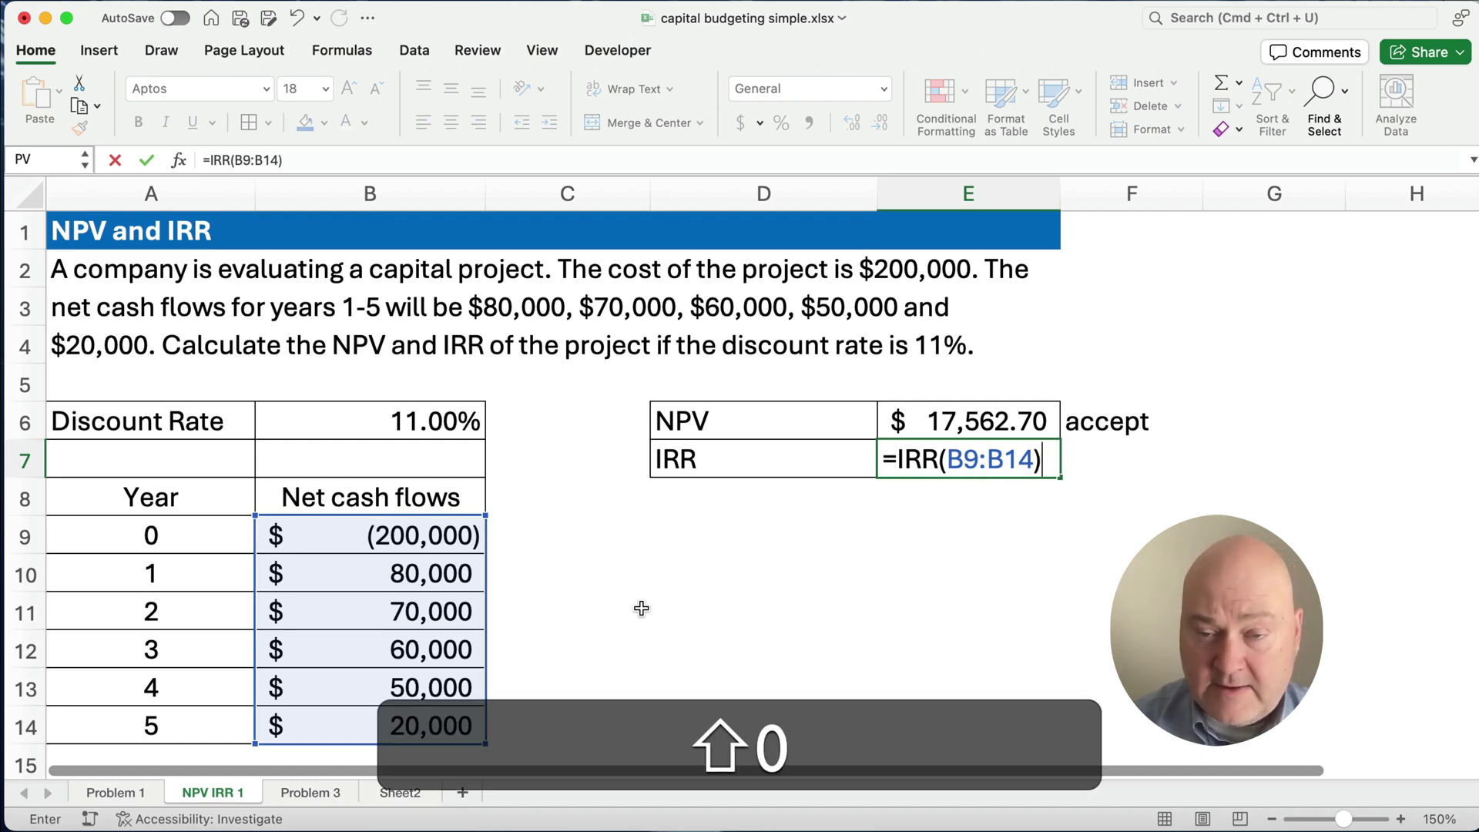
key("Return")
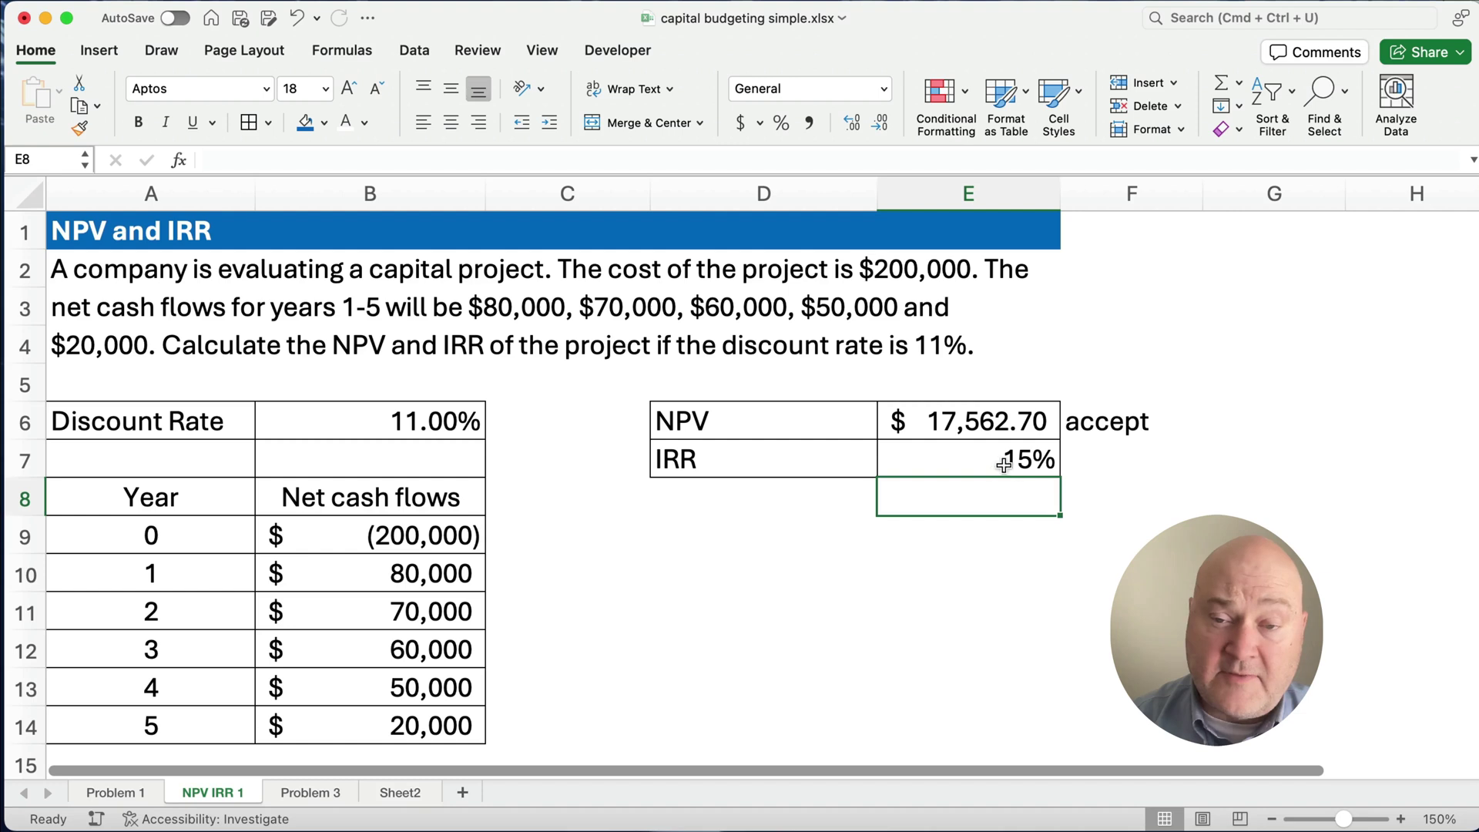
left_click(1005, 473)
left_click(851, 125)
left_click(853, 127)
left_click(860, 595)
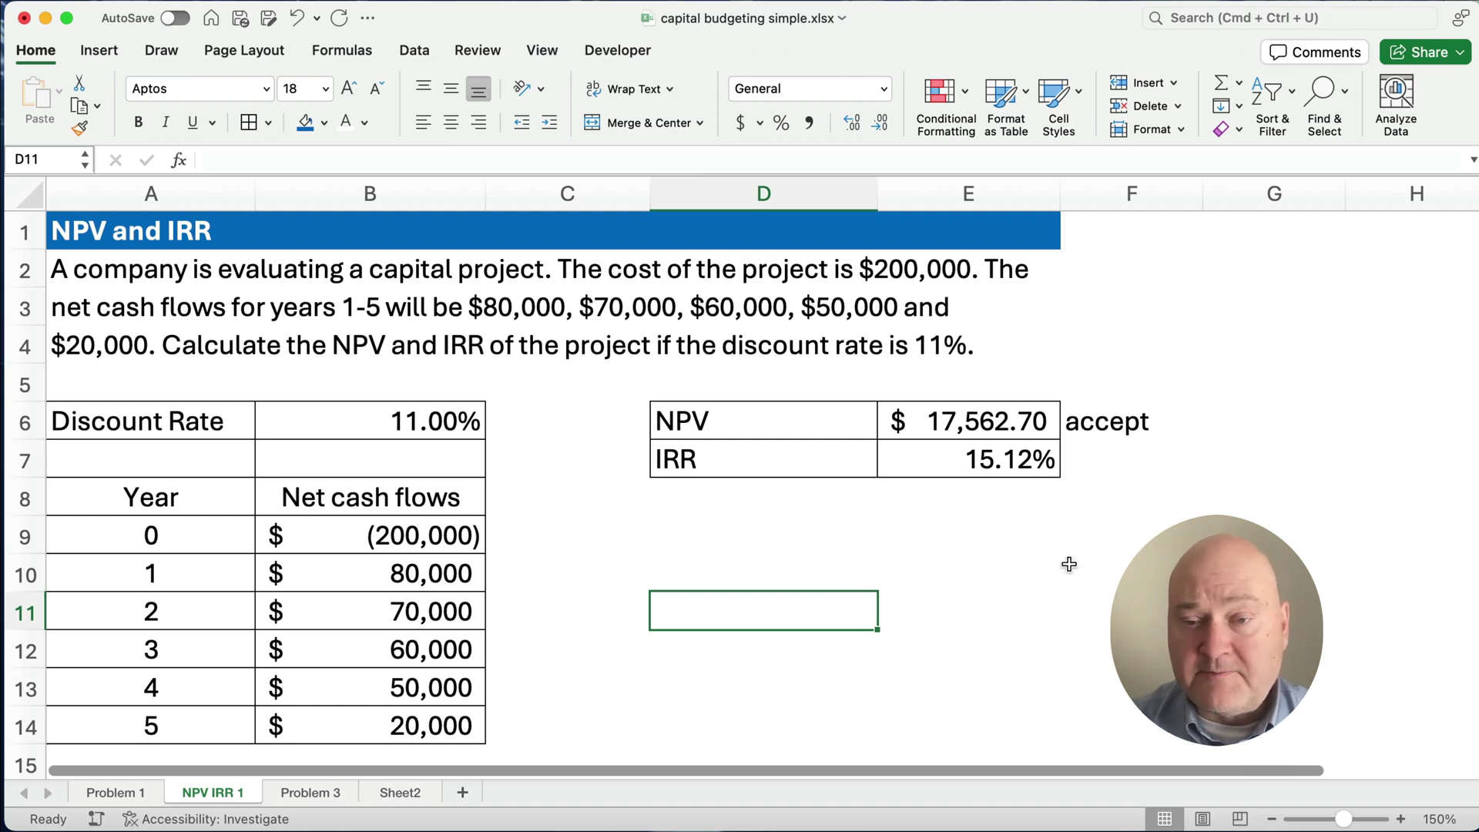
- Label the IRR result 'accept' in F7
left_click(1096, 463)
type("accept")
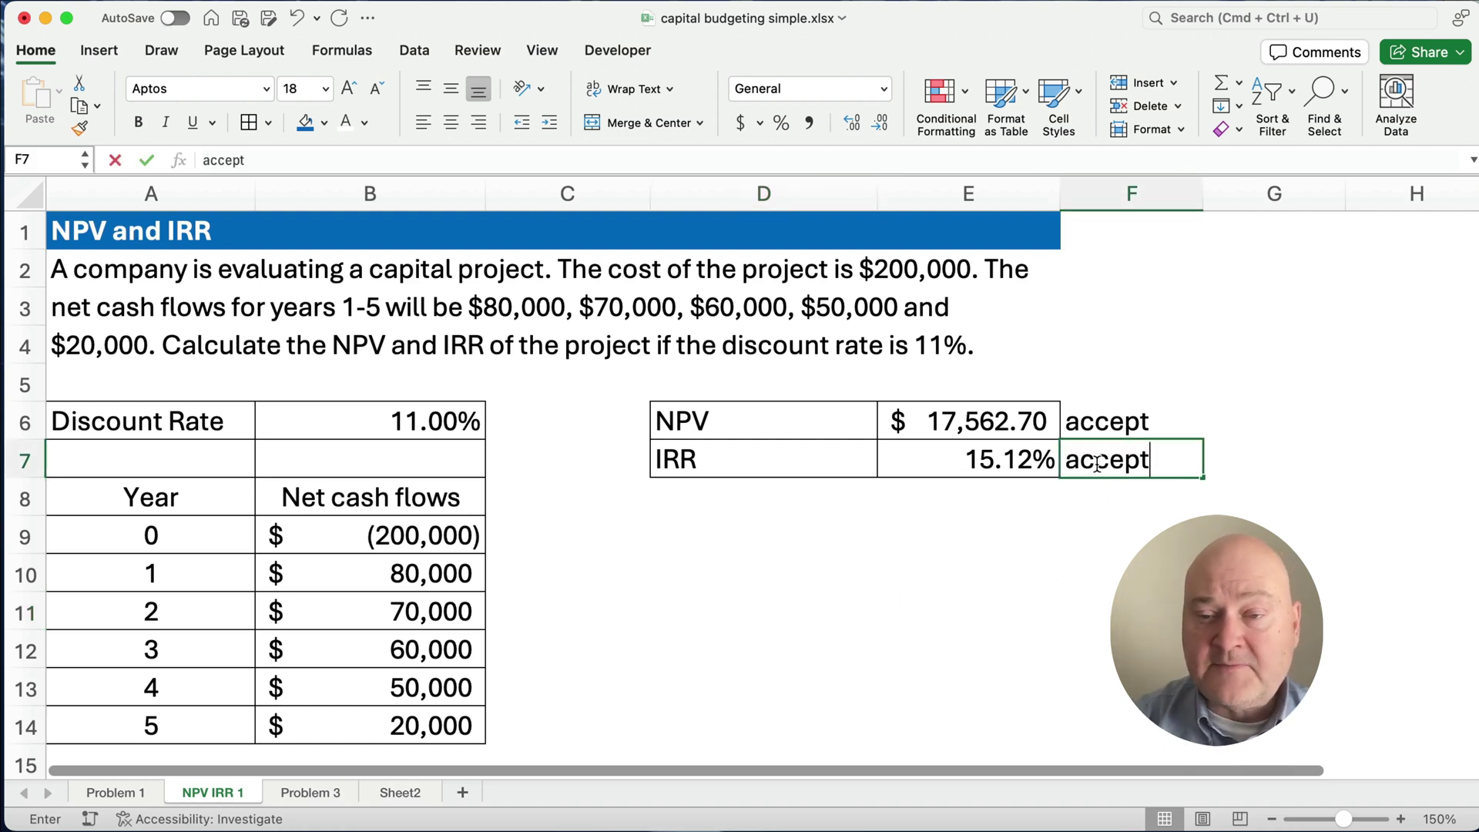
key("Return")
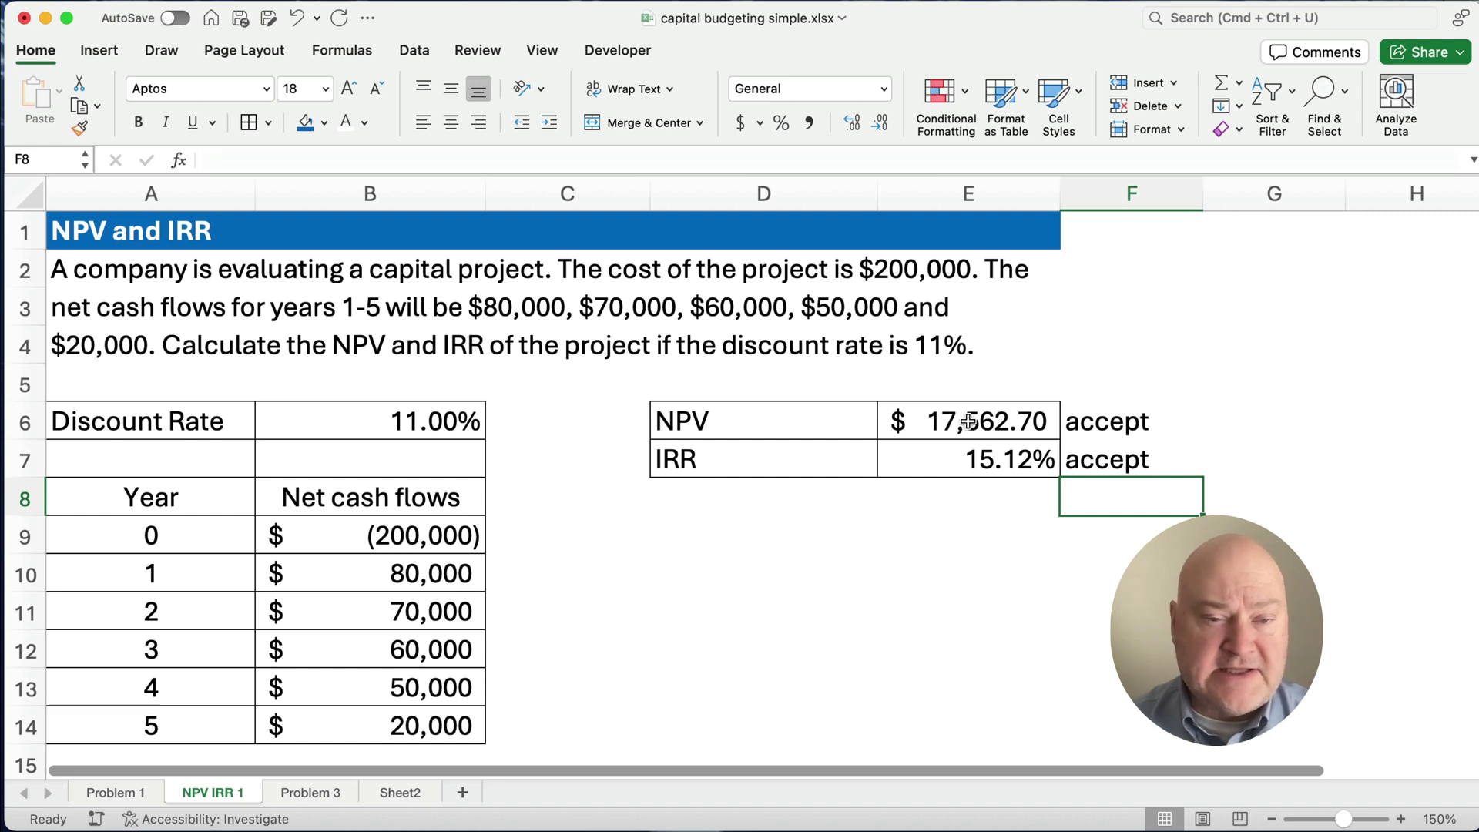
left_click(414, 423)
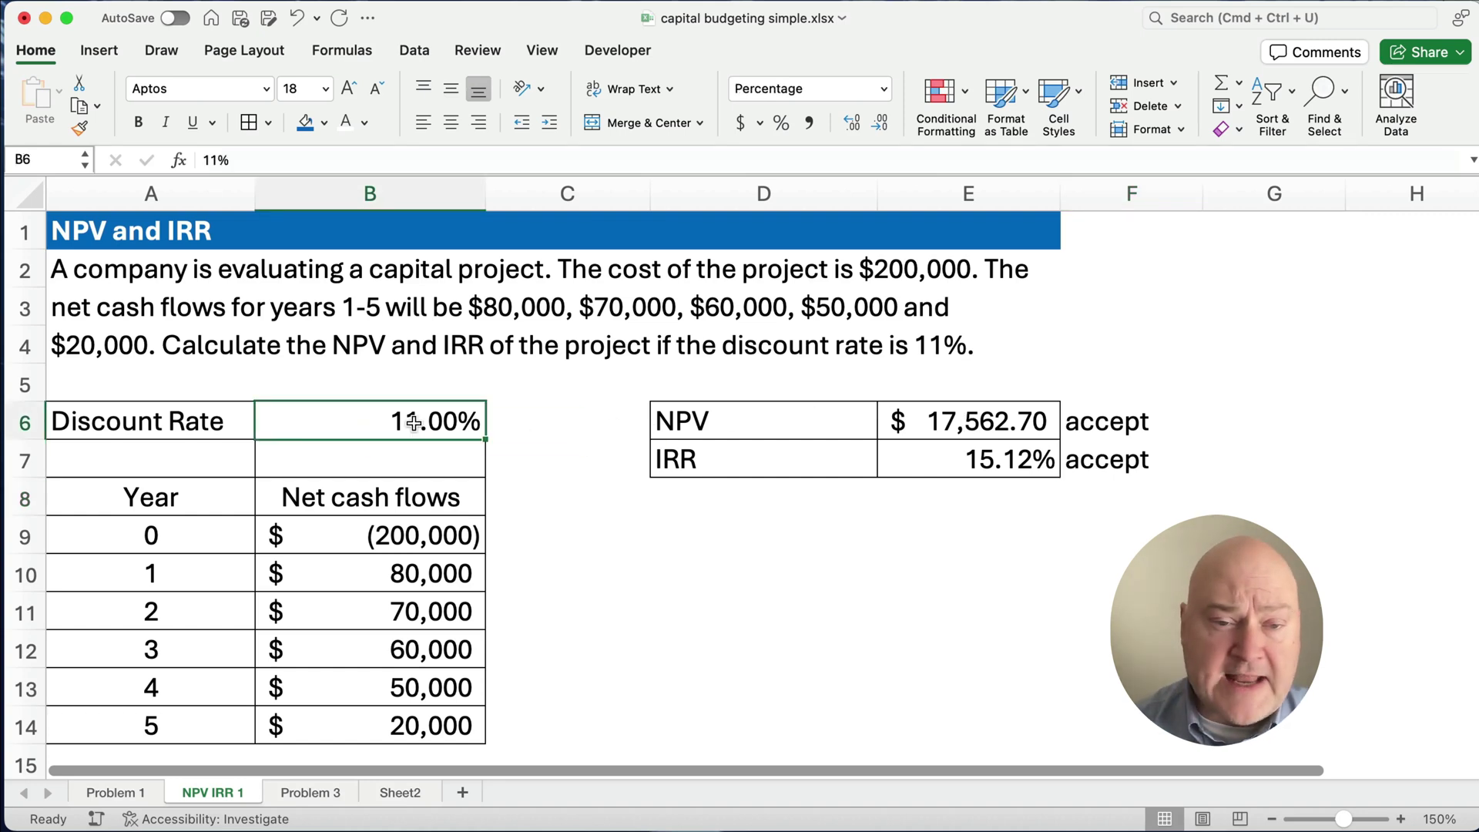
- Change the discount rate in B6 to 9% and check the recalculated NPV
type("9")
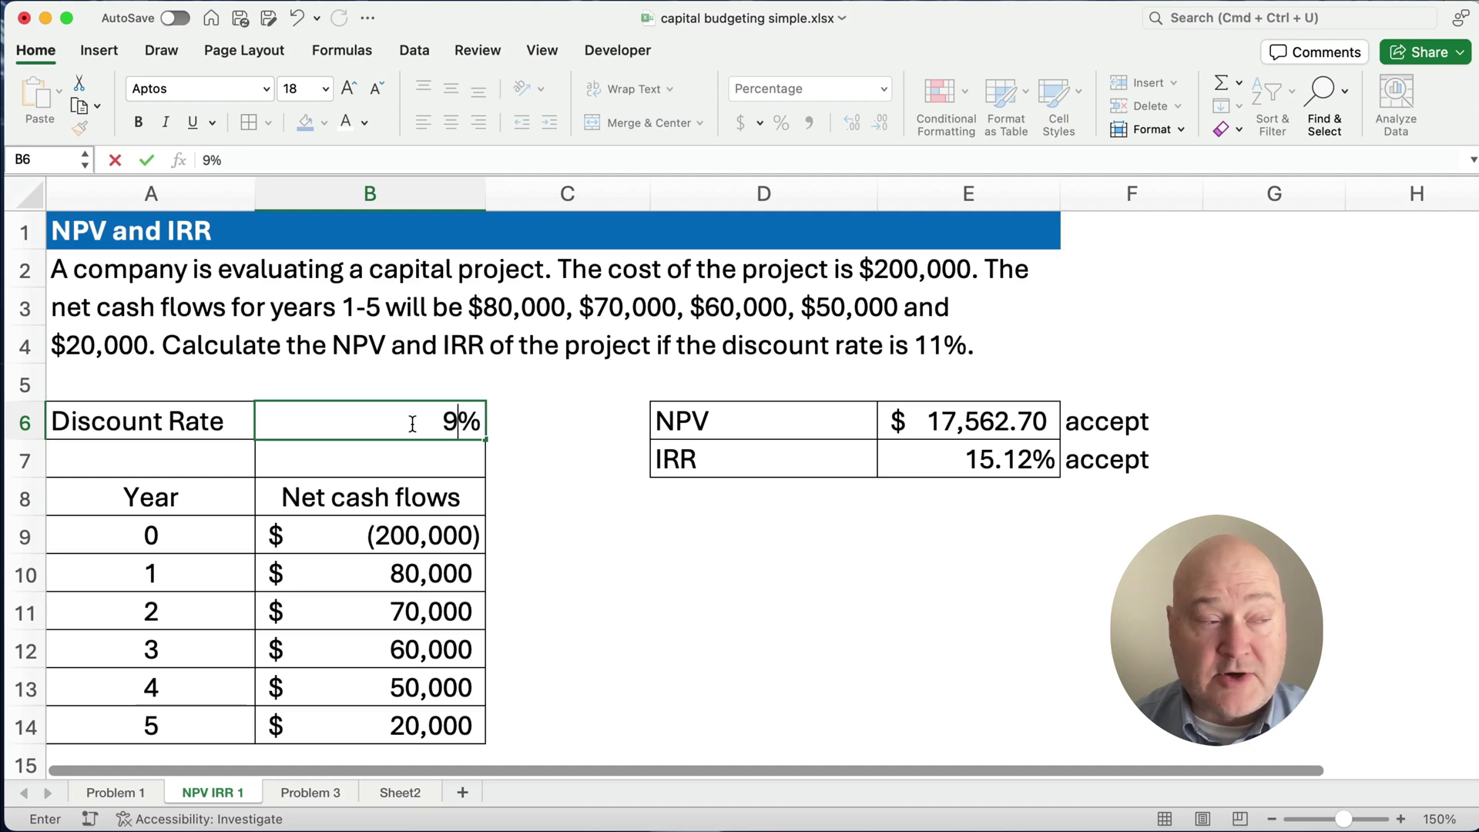
key("Return")
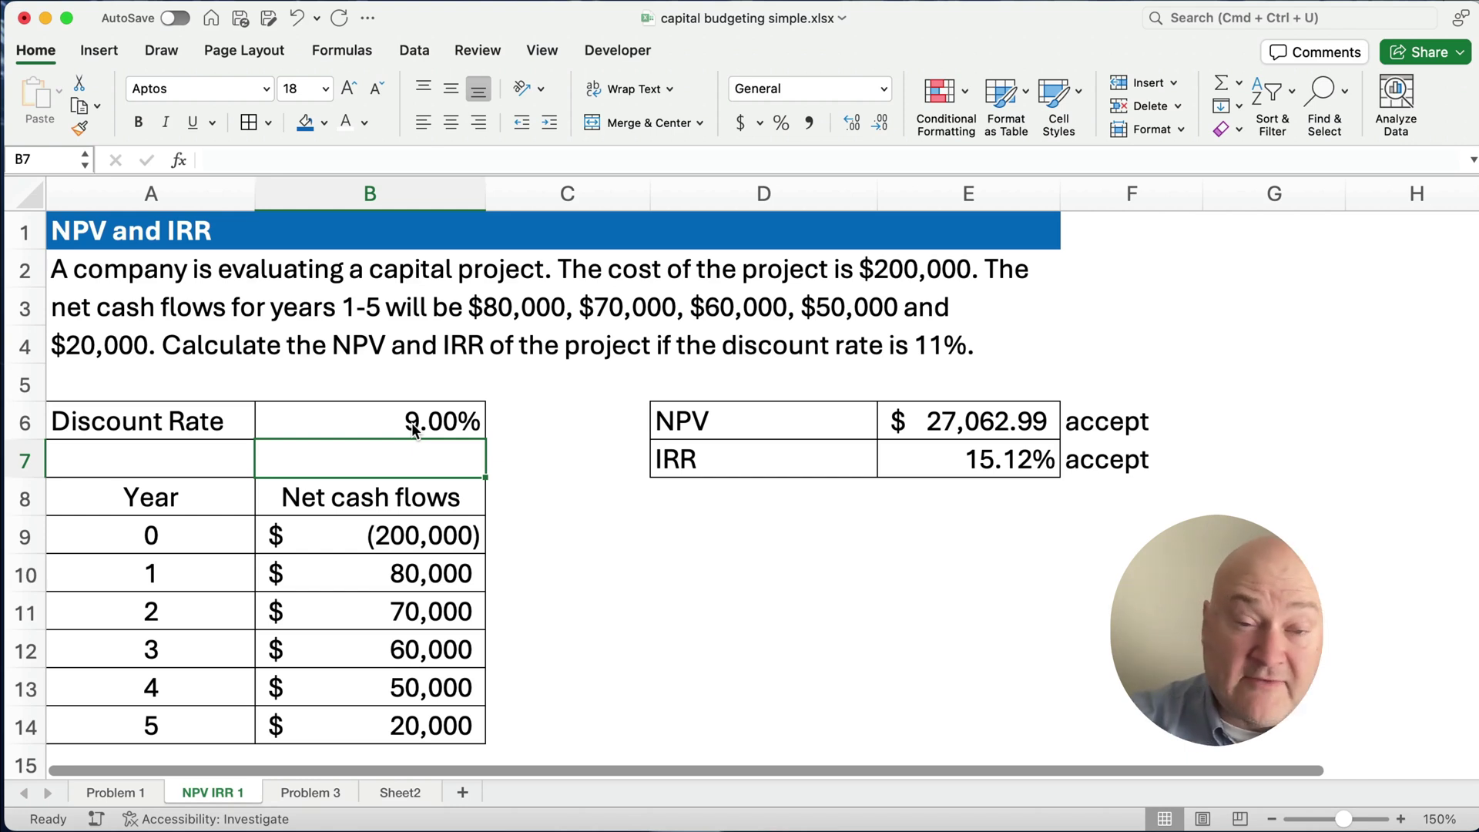
left_click(944, 421)
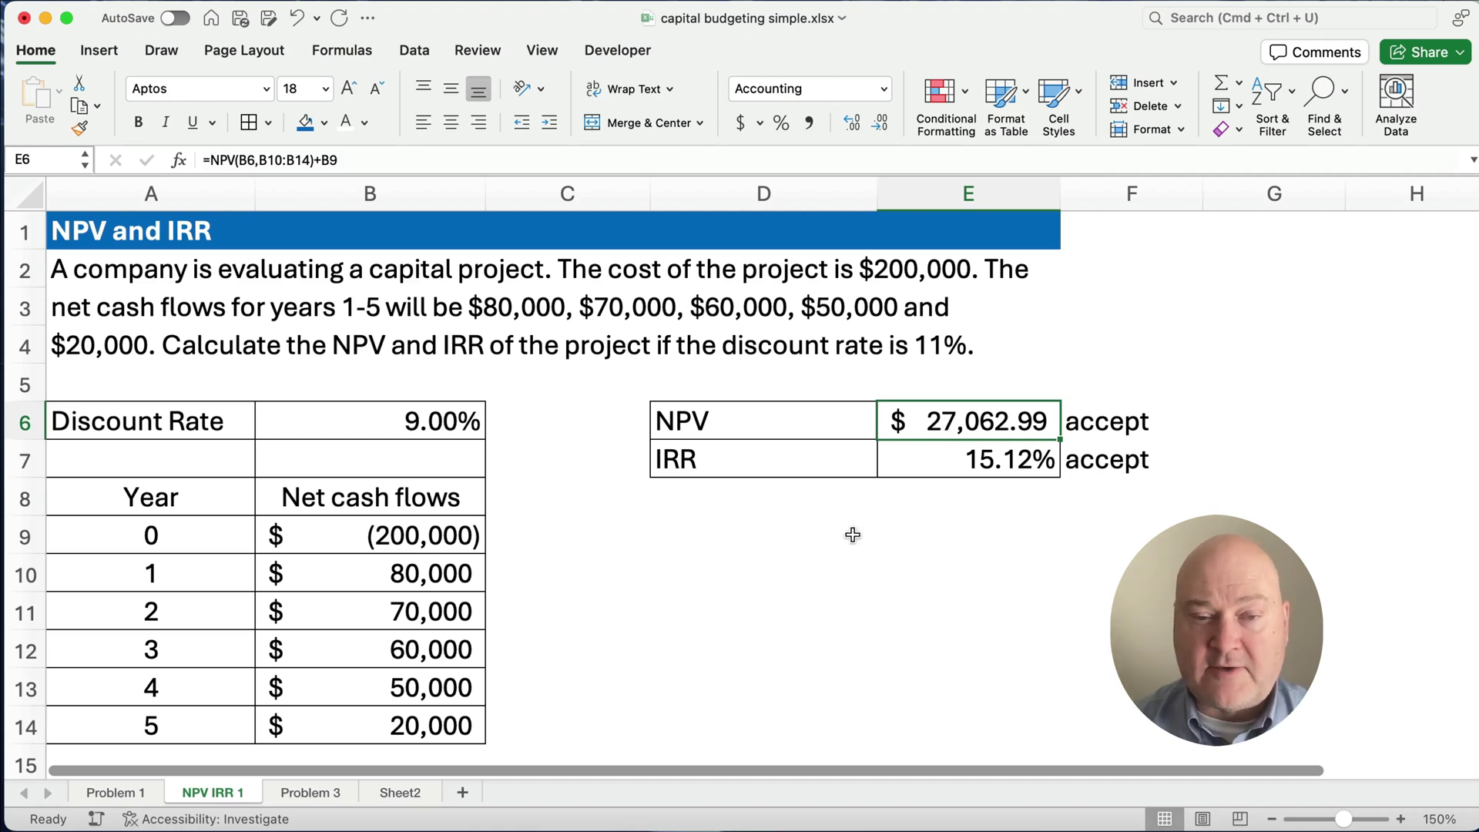
- Raise the discount rate to 15%, dropping NPV to $477.45
left_click(406, 425)
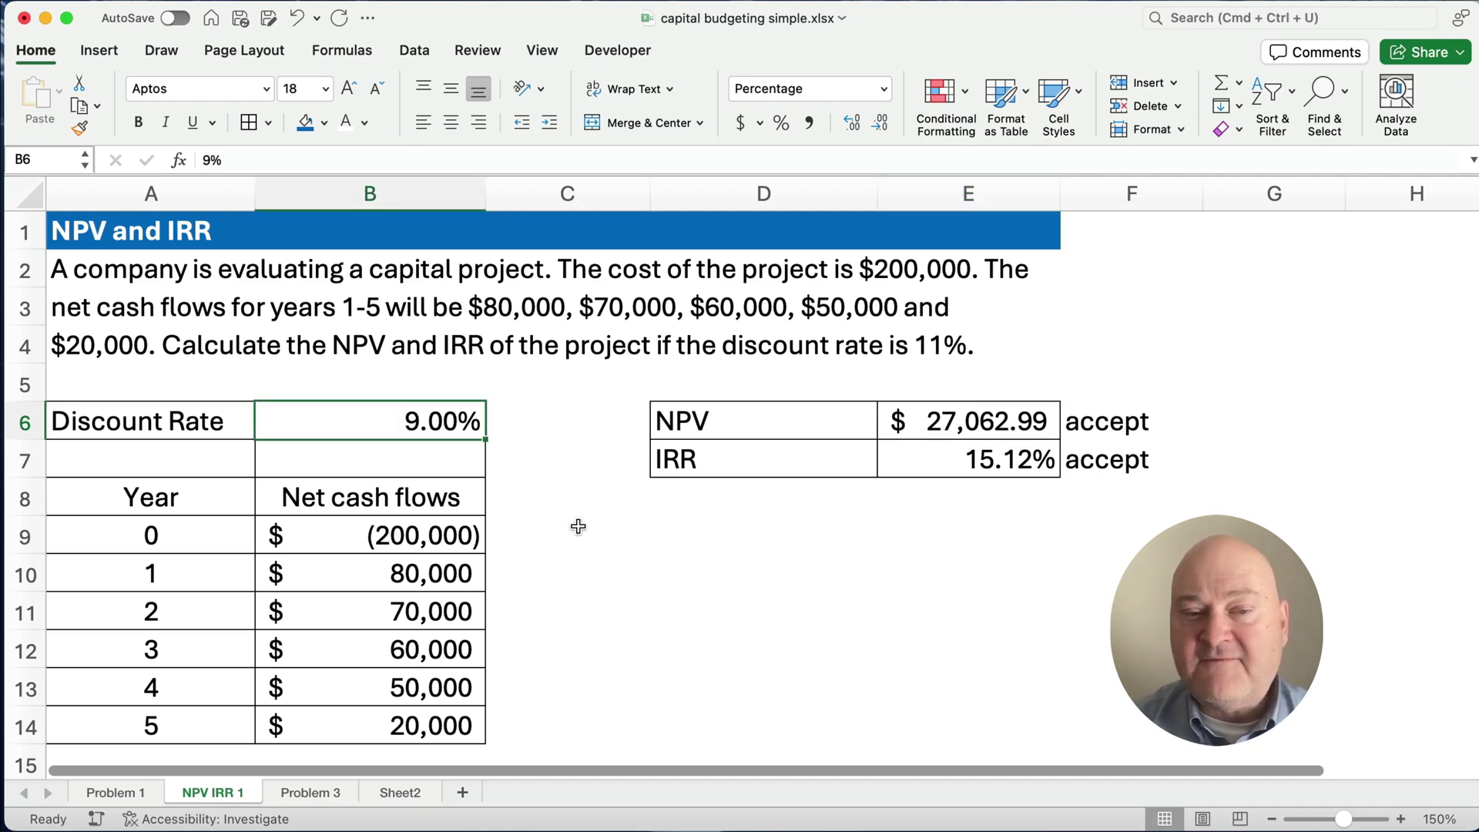
type("15%")
key("Return")
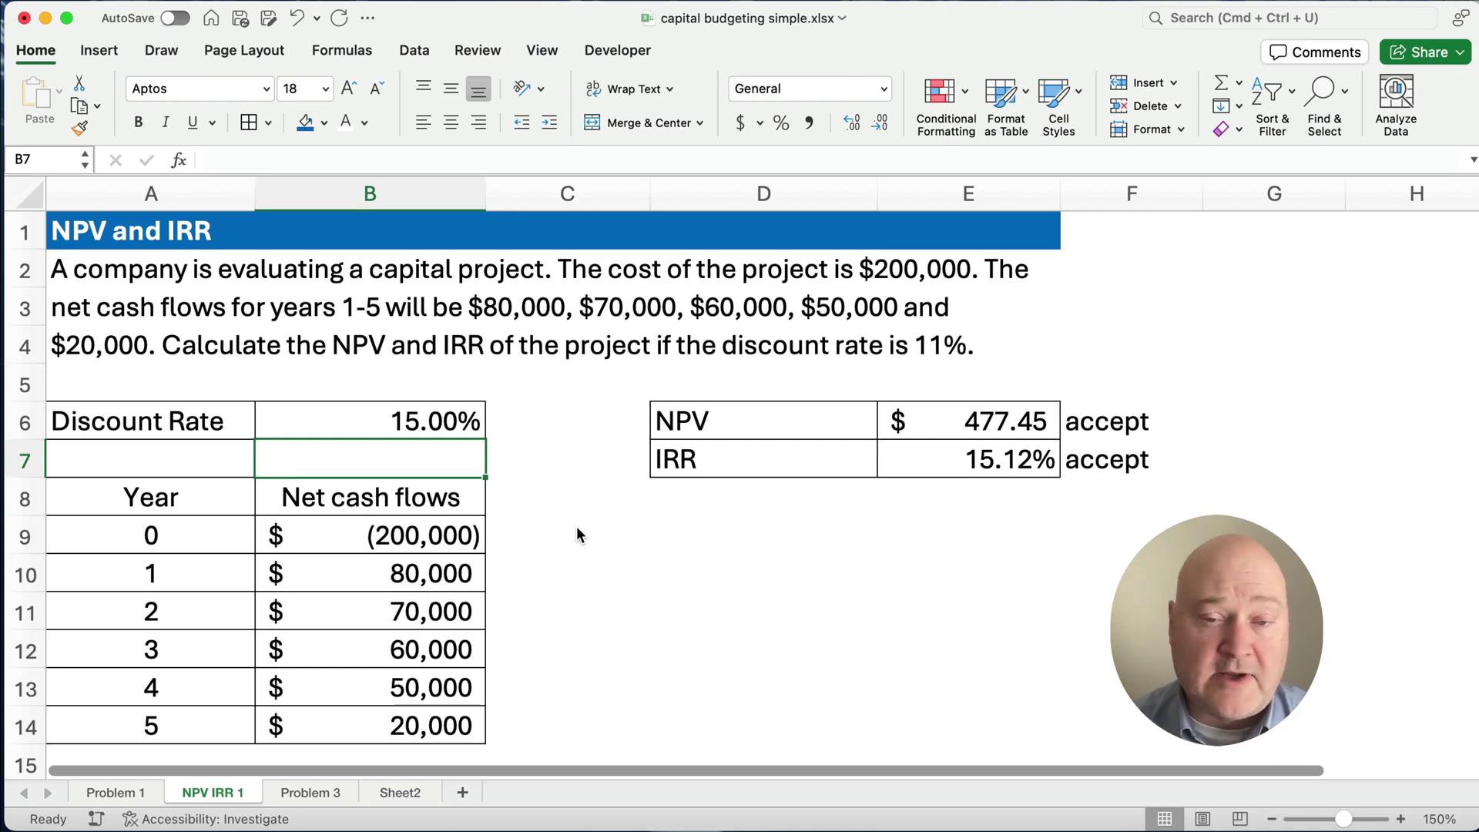
- Set the discount rate B6 to =E7 so it matches the 15.12% IRR and NPV becomes zero
left_click(963, 460)
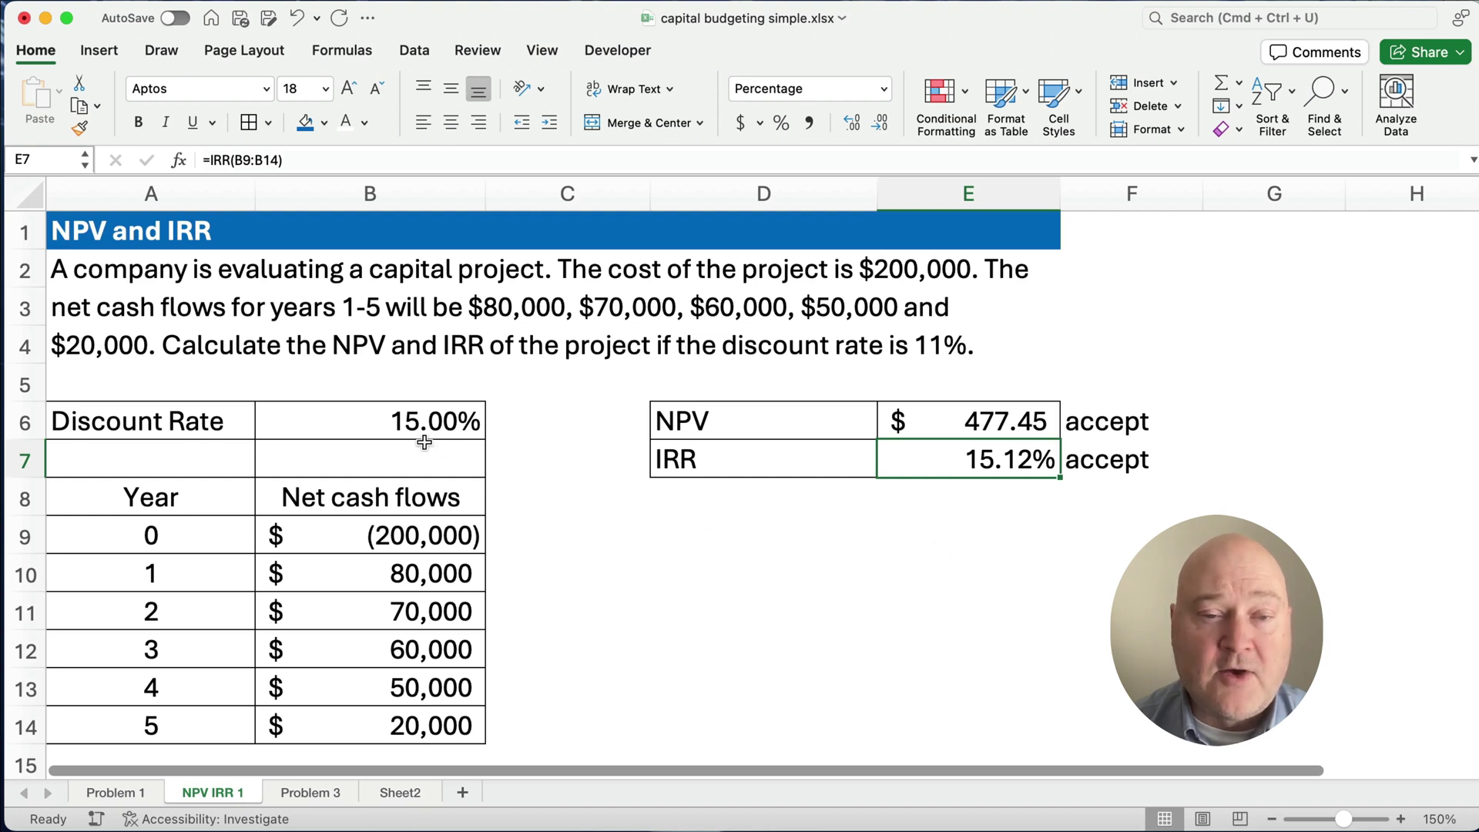
left_click(367, 416)
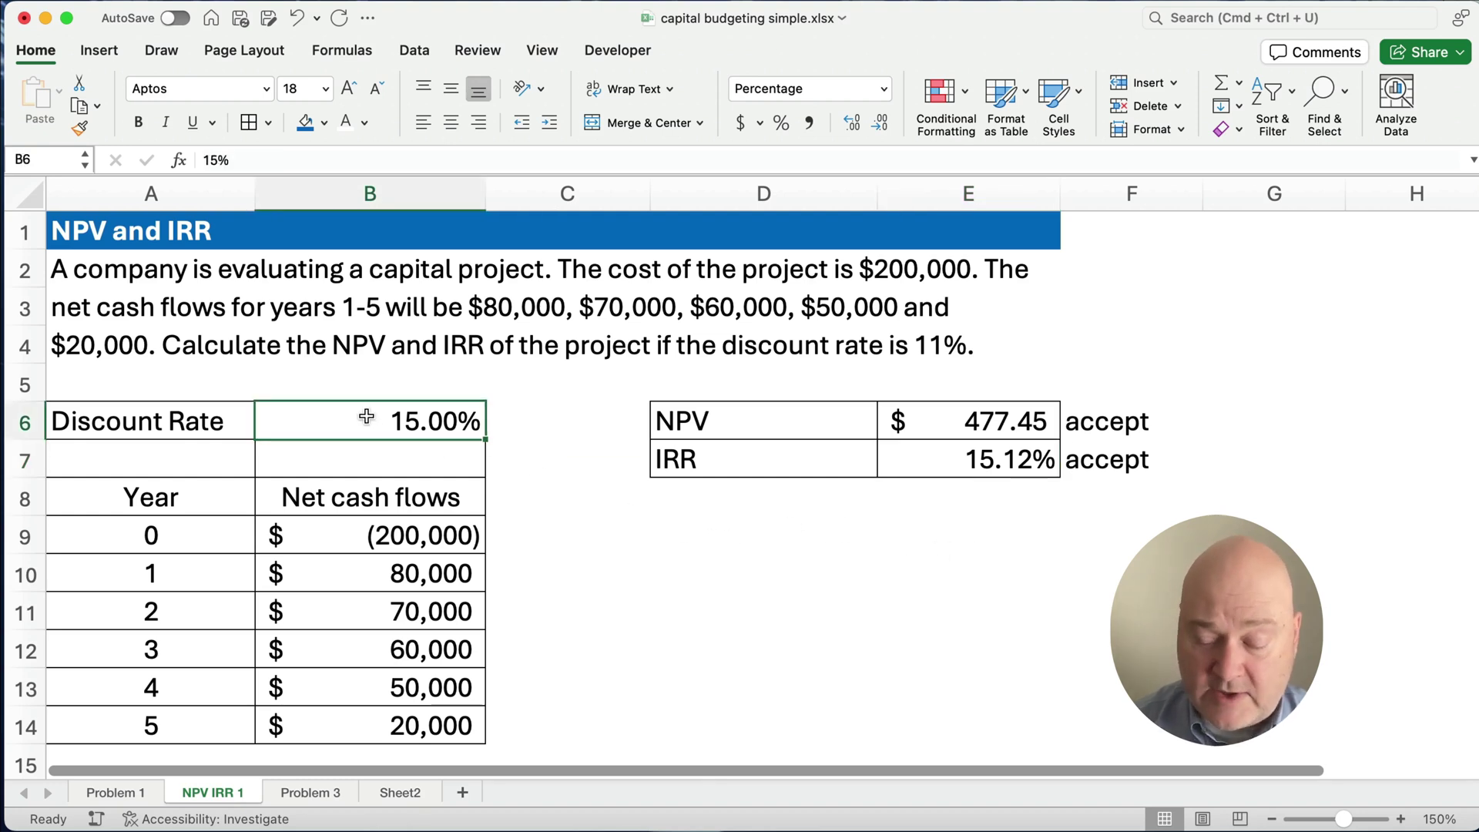
type("=")
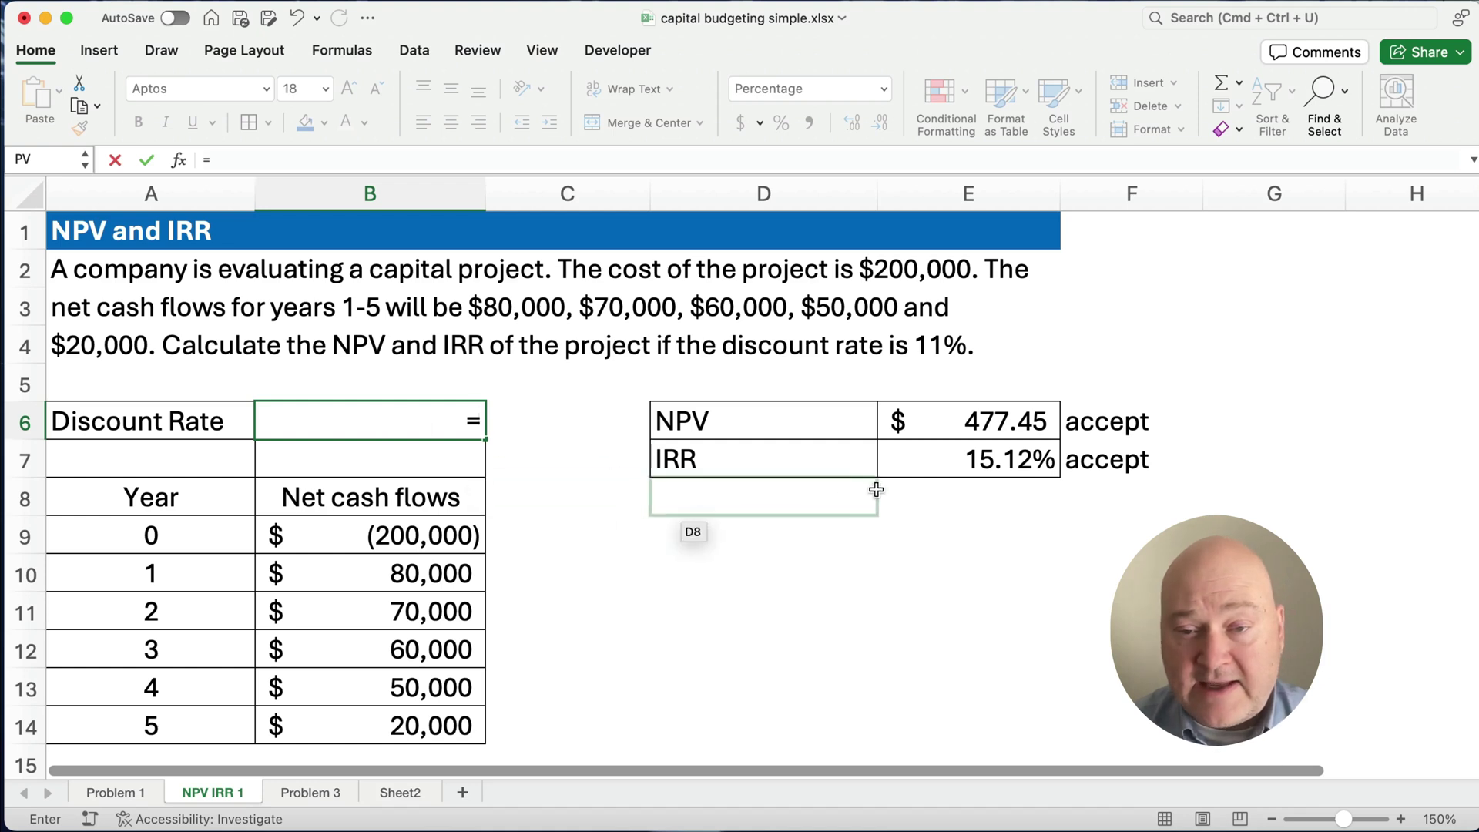
left_click(986, 459)
key("Return")
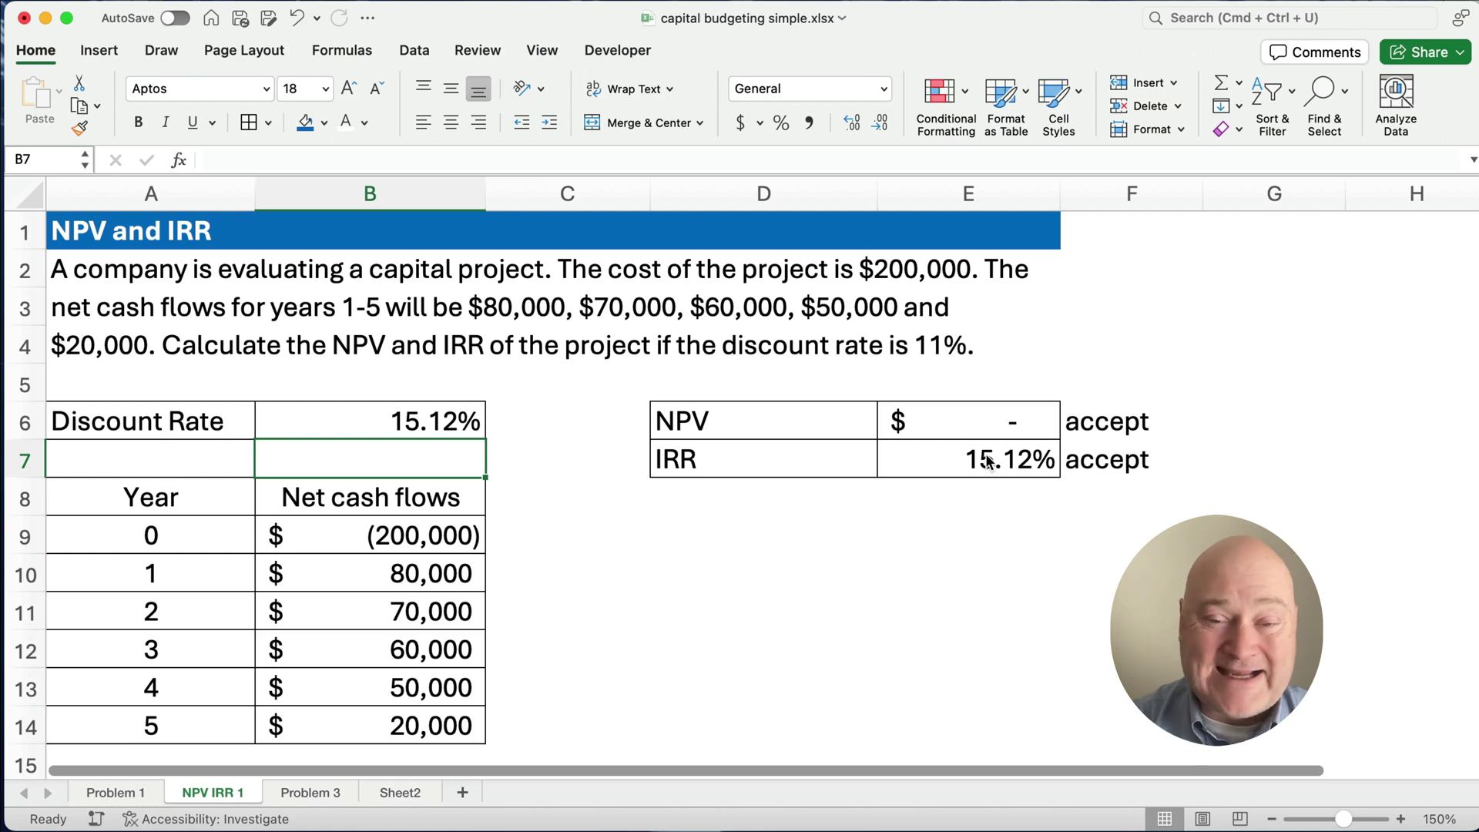
- Set the discount rate to 18%, turning NPV negative at $(10,881.00)
key("Up")
type("18%")
key("Return")
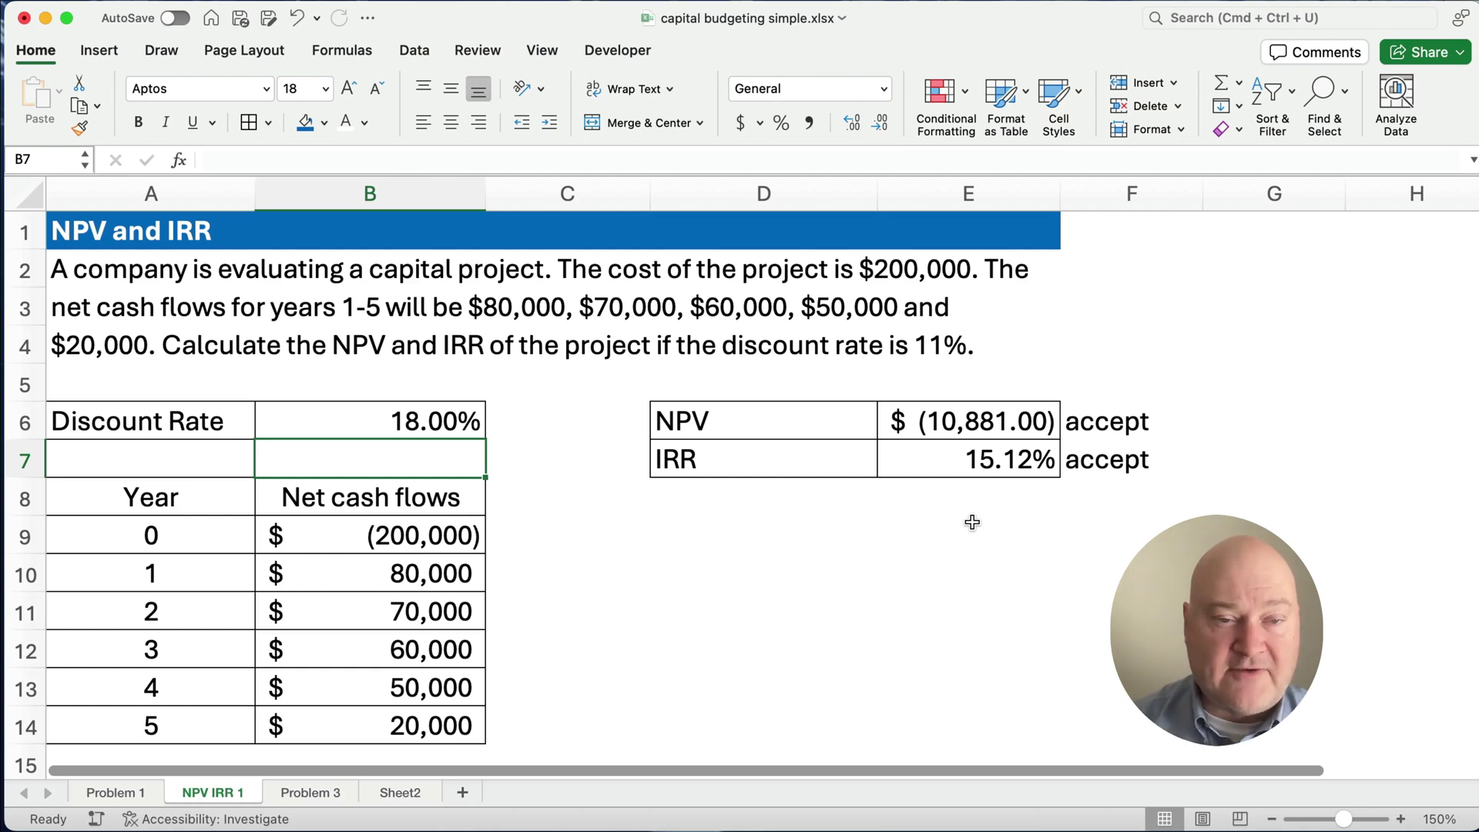
- Enter 11 back into the discount rate cell B6
left_click(412, 421)
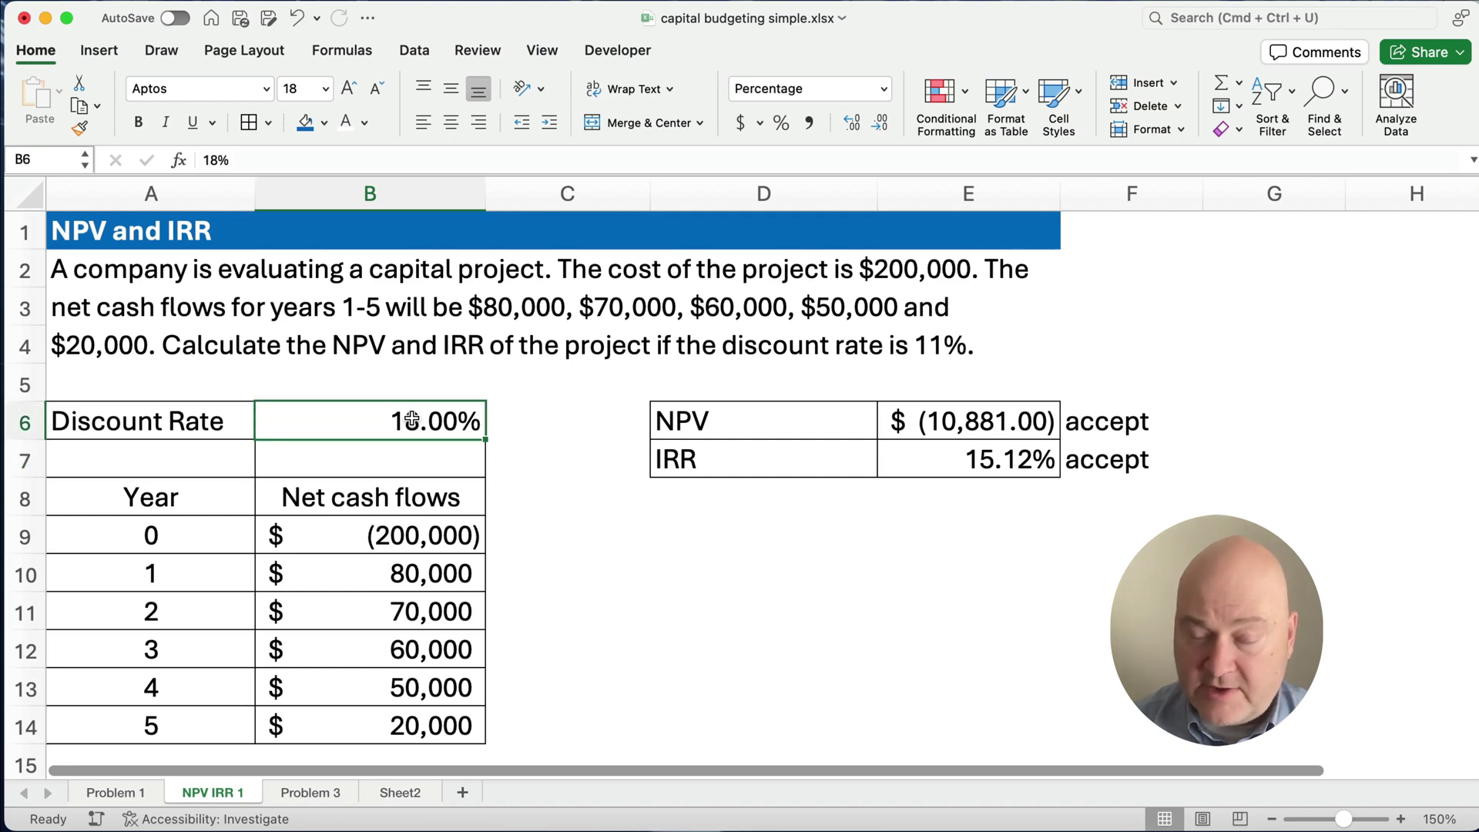
type("11")
key("Return")
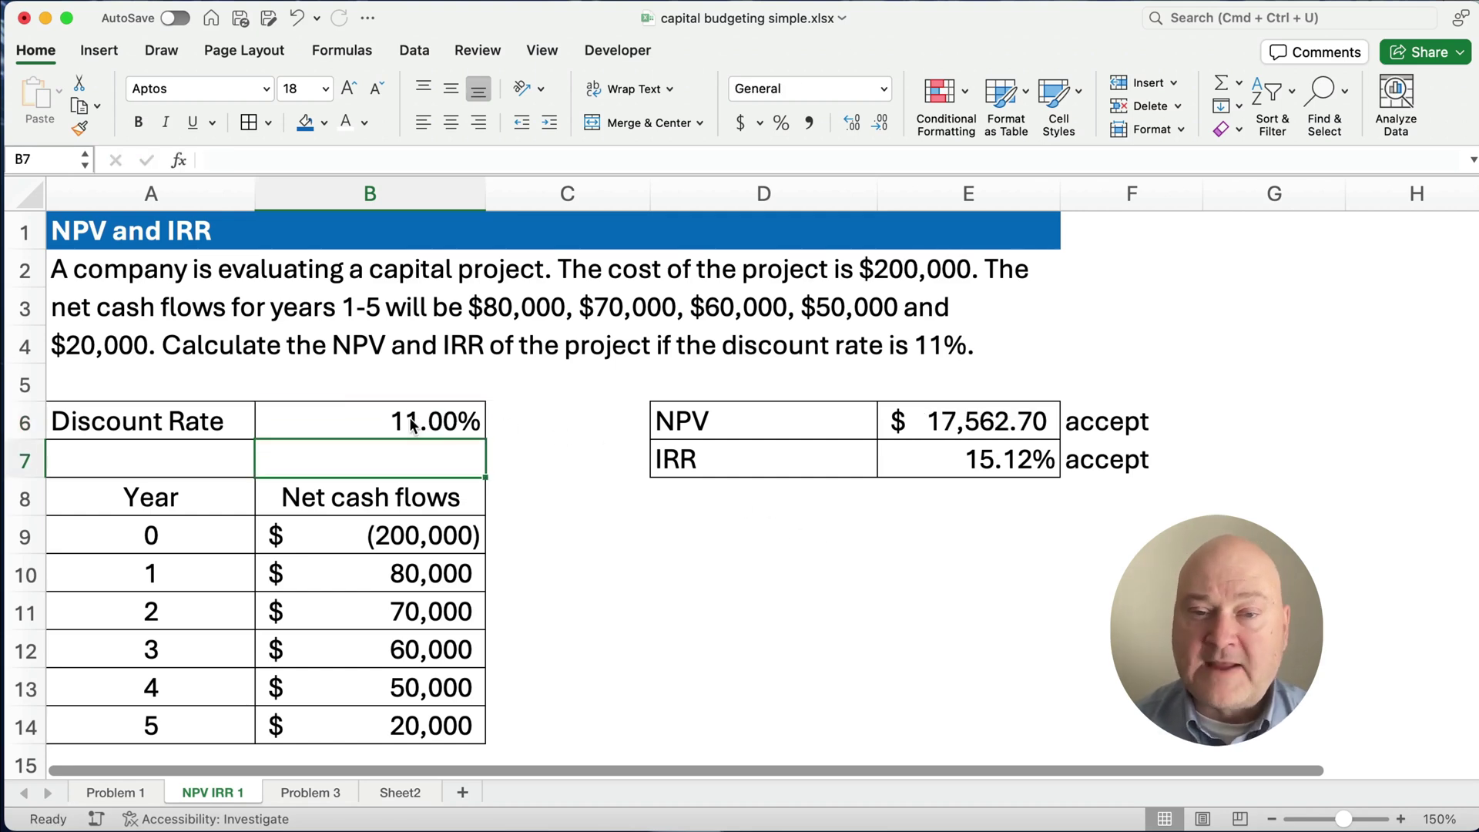